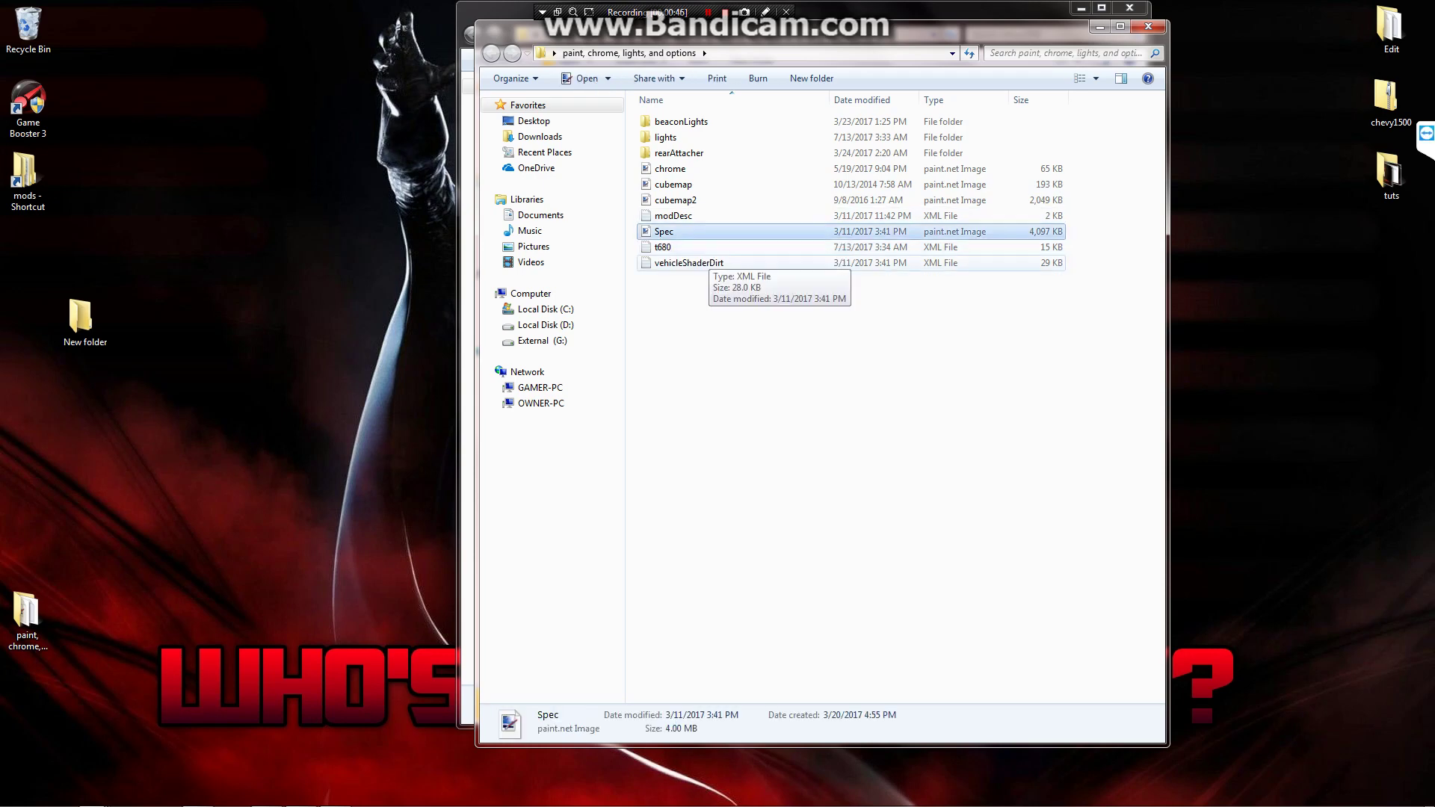
Move the vehicleShaderDirt file from the chevy1500 folder to the Recycle Bin.
left_click(709, 262, "ctrl")
left_click_drag(748, 32, 856, 291)
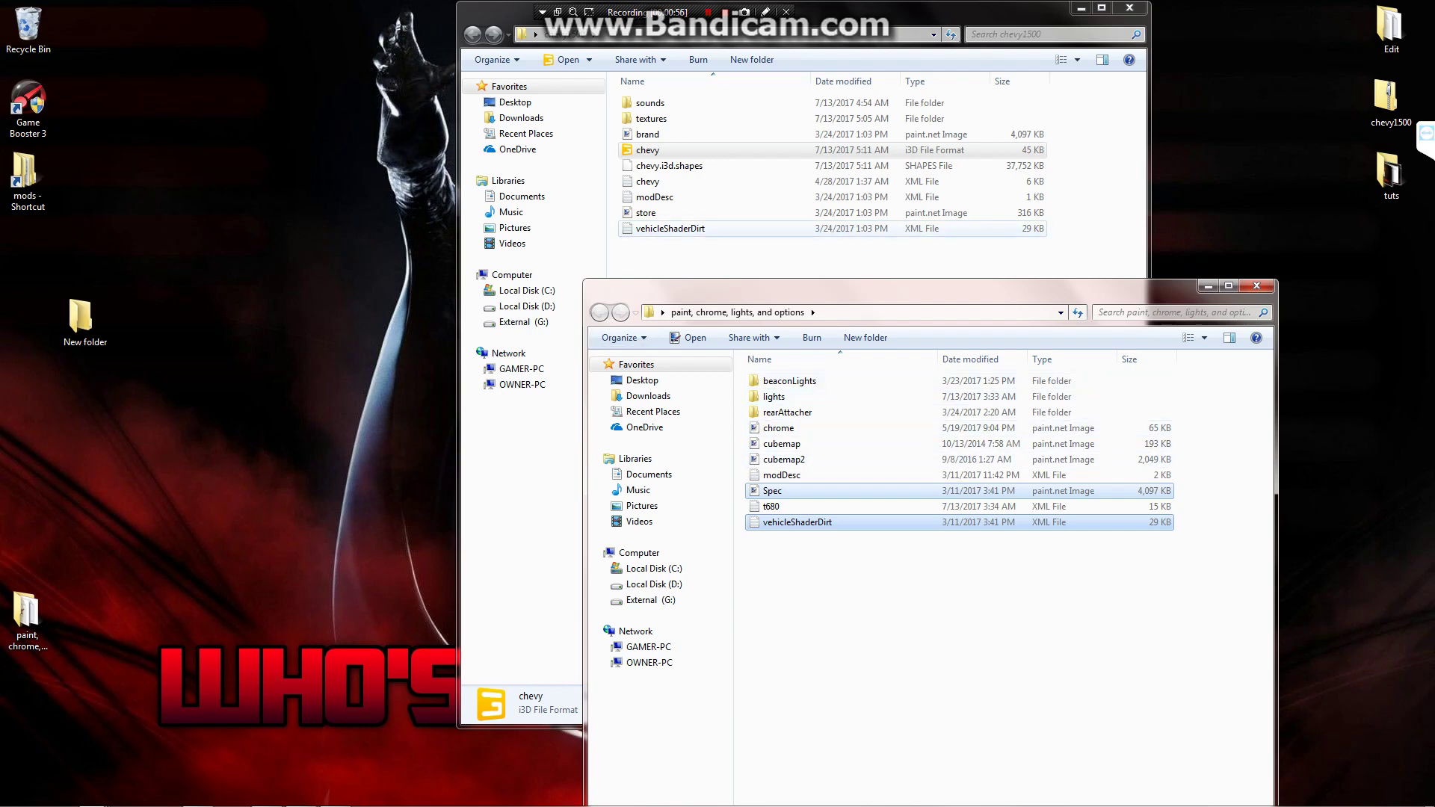
left_click_drag(670, 228, 30, 30)
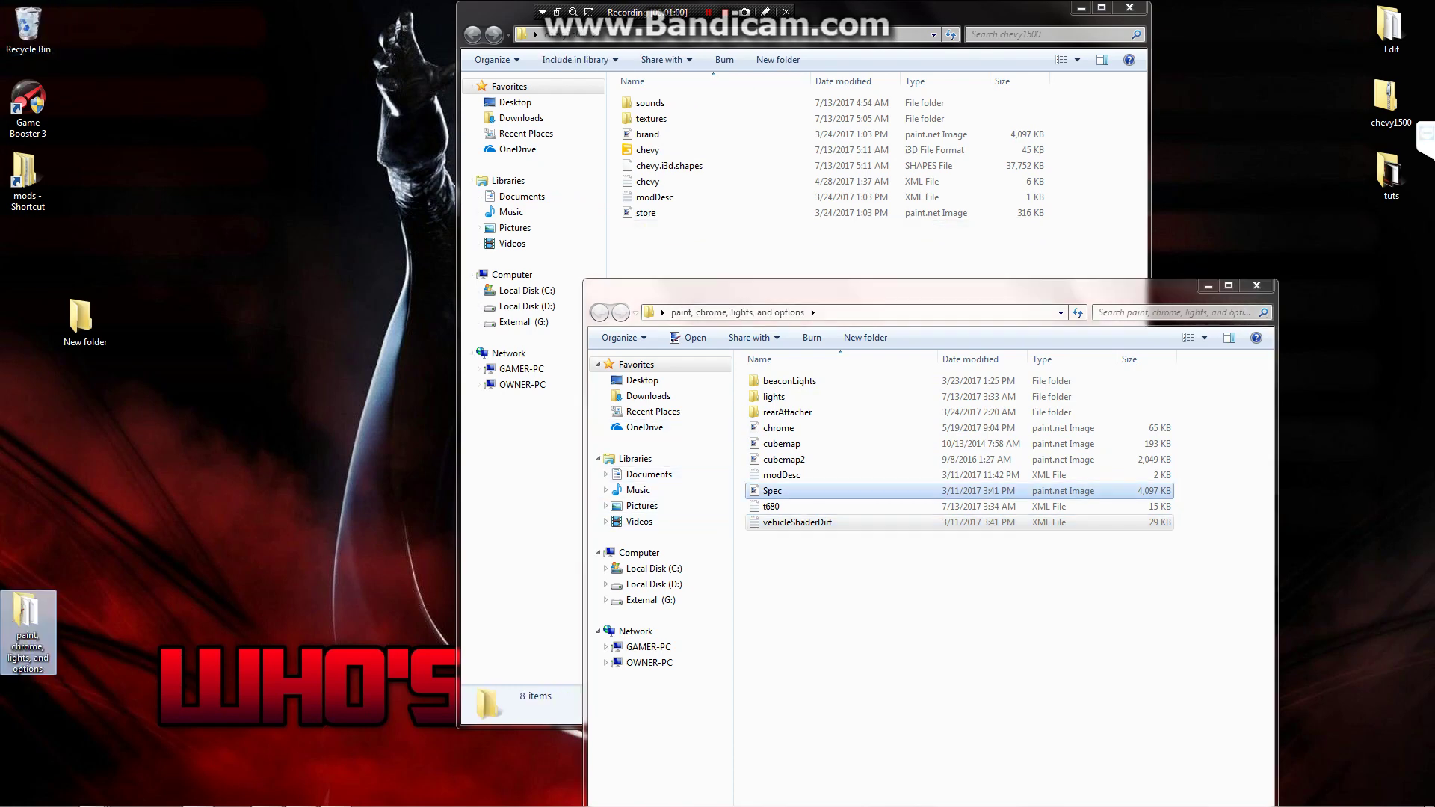
Copy Spec and vehicleShaderDirt into the chevy1500 textures folder, replacing the existing shader file, and close the source folder.
left_click_drag(774, 491, 815, 493)
right_click(801, 490)
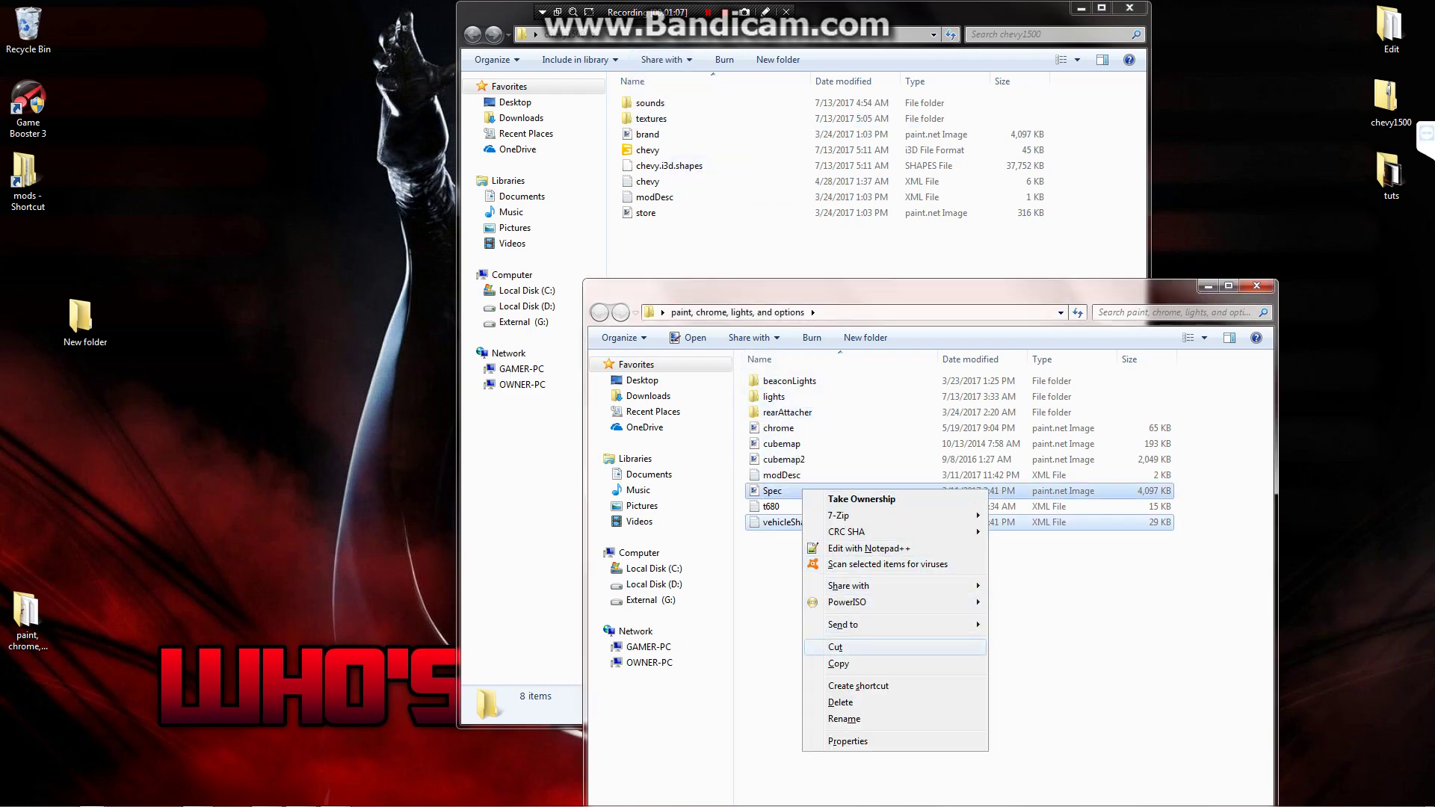
left_click(822, 665)
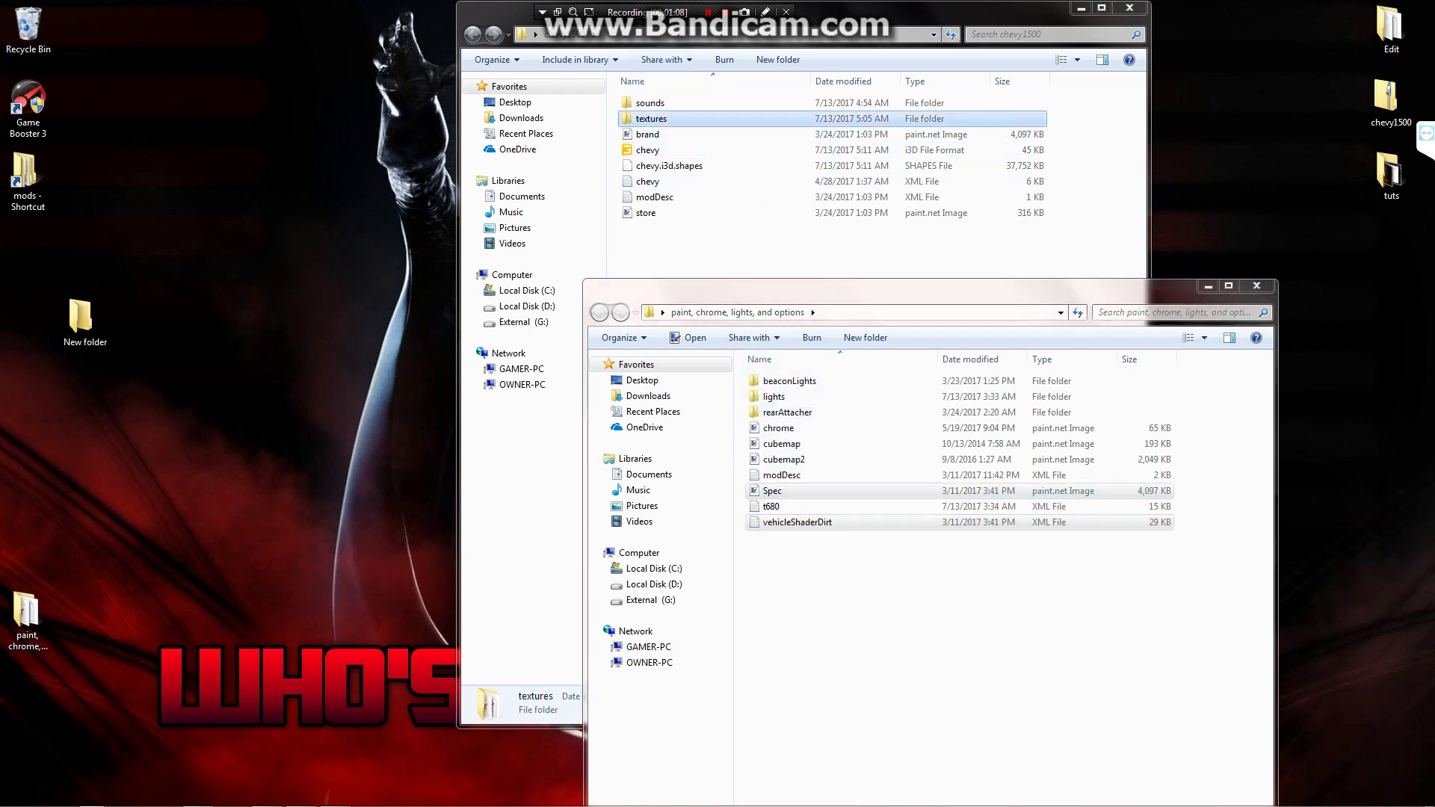
right_click(629, 119)
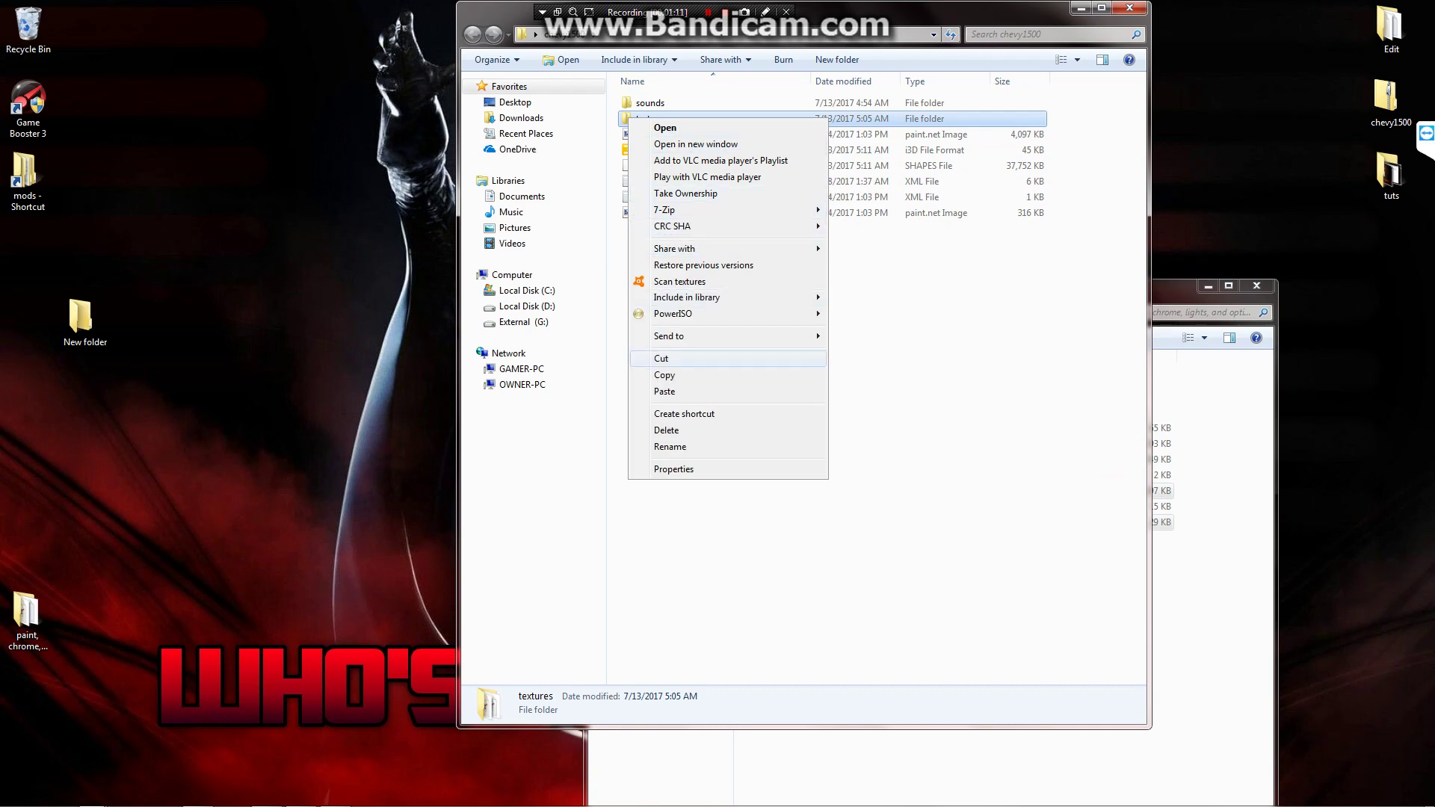
left_click(665, 391)
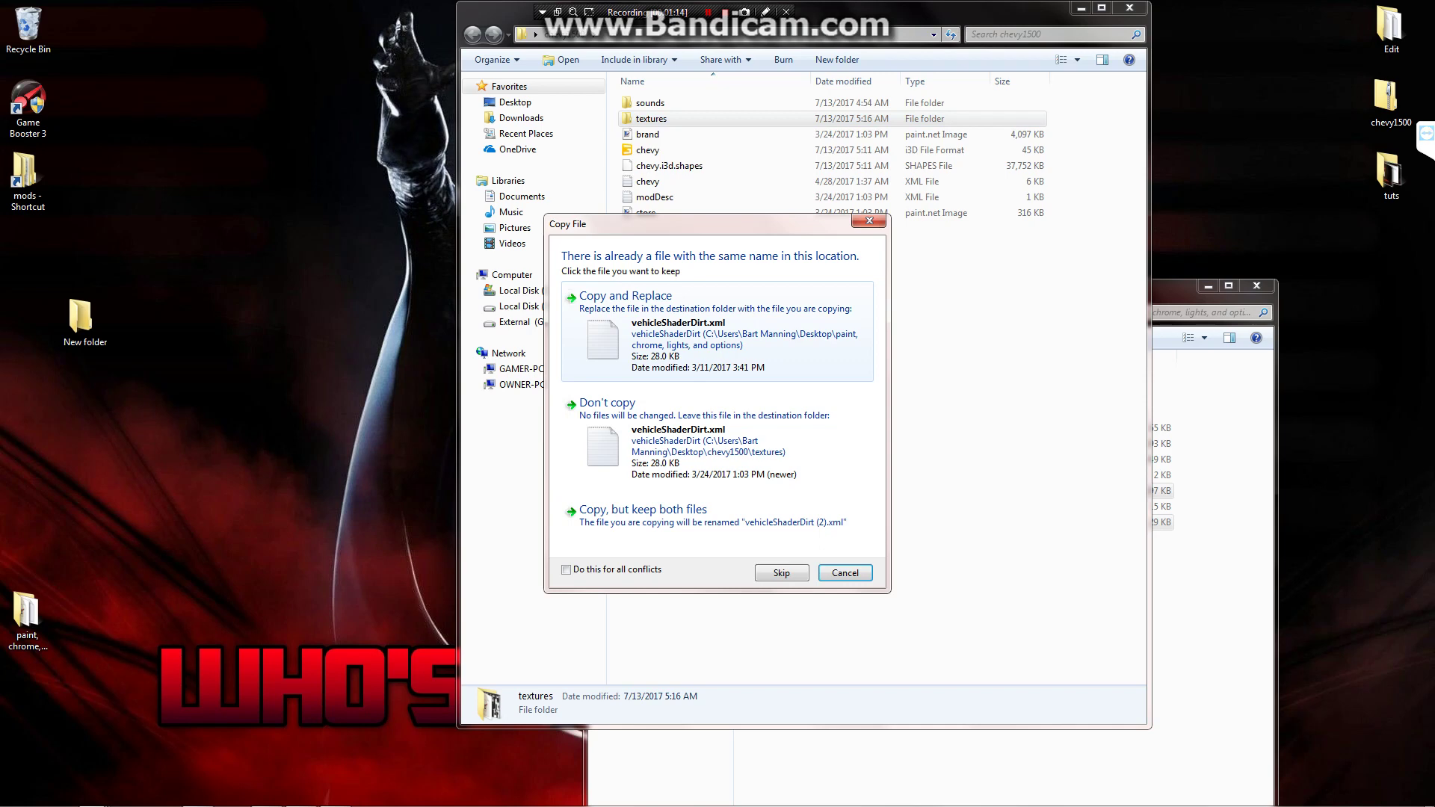
left_click(625, 296)
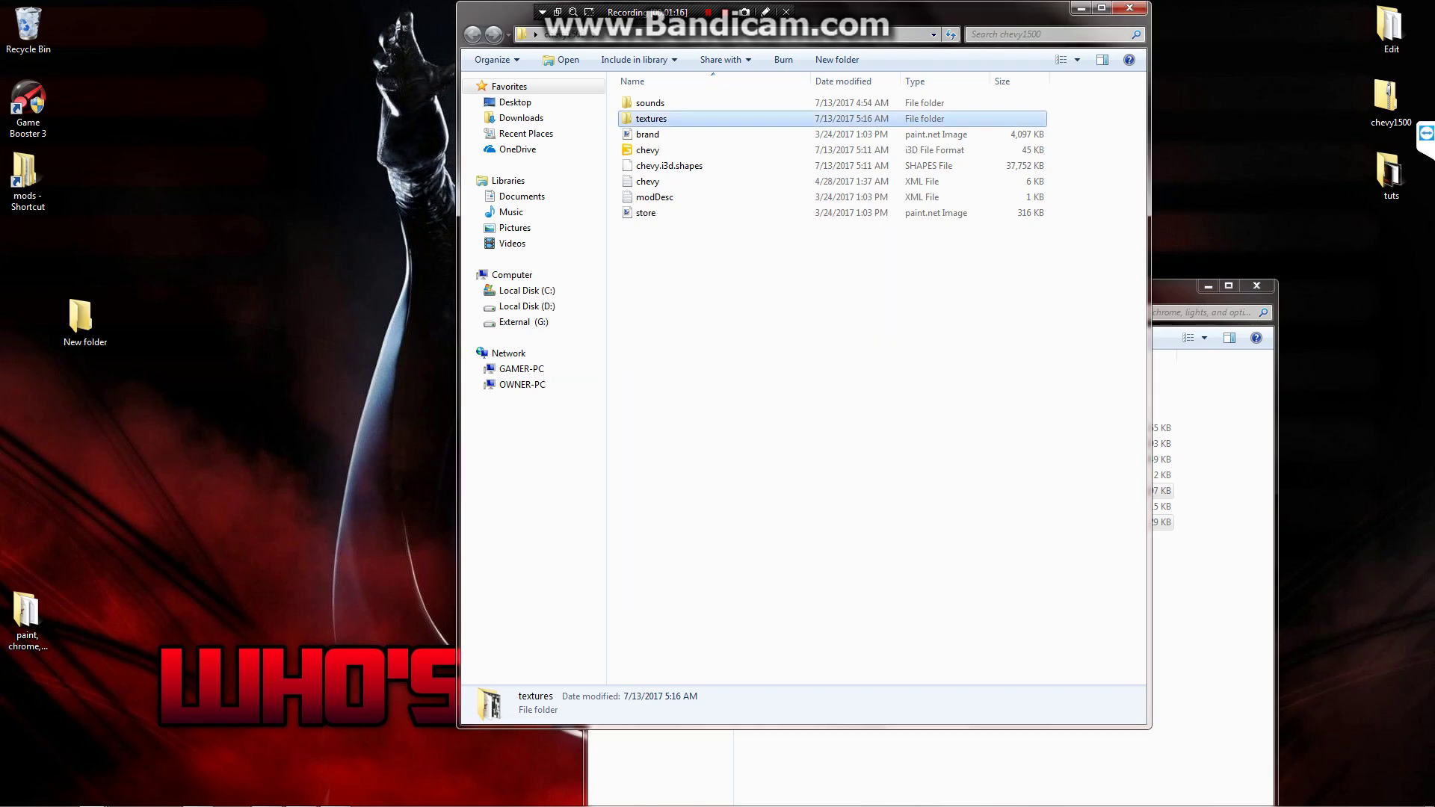
left_click(1256, 286)
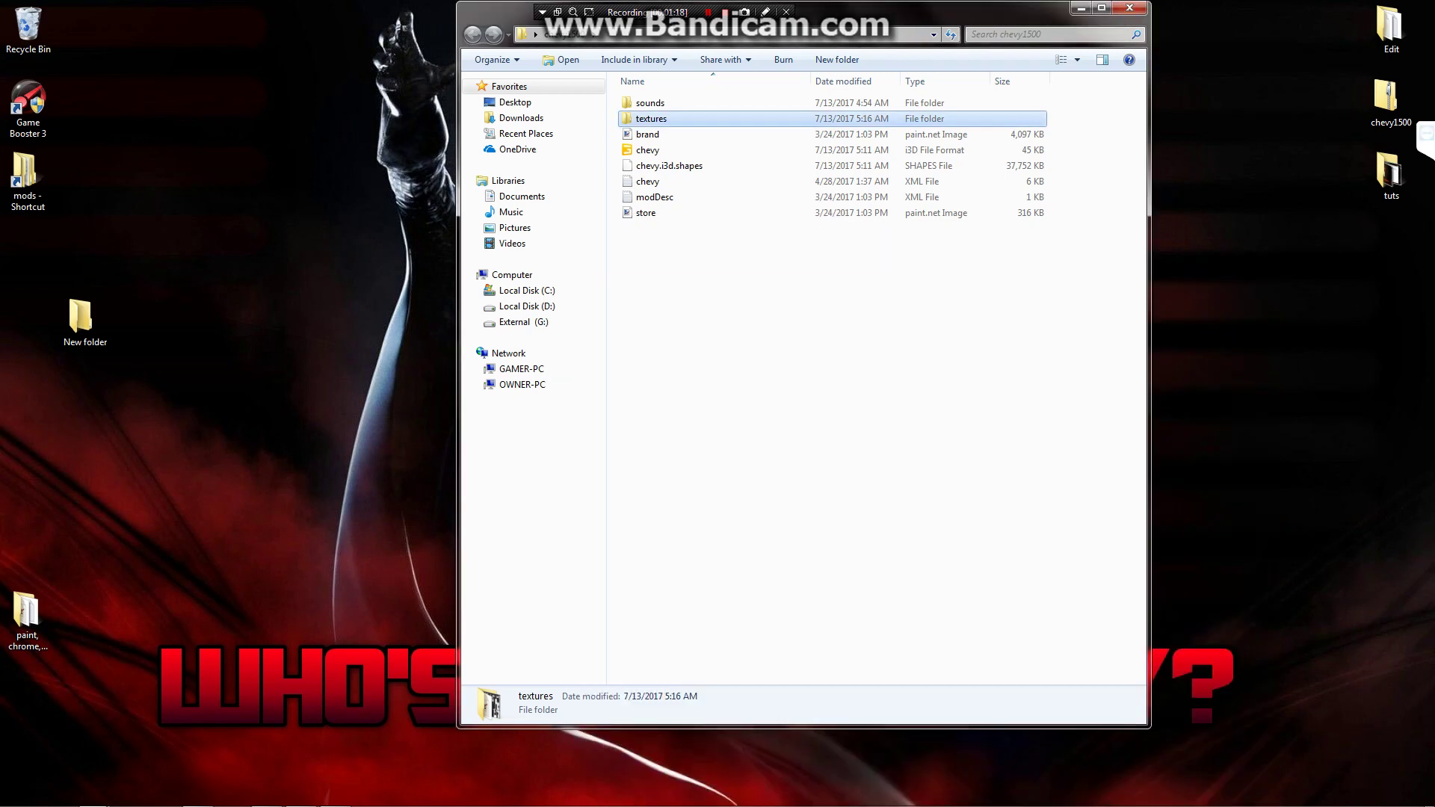
Switch to GIANTS Editor and view the truck through the scene's "camera" instead of outdoorCamera.
mouse_move(335, 796)
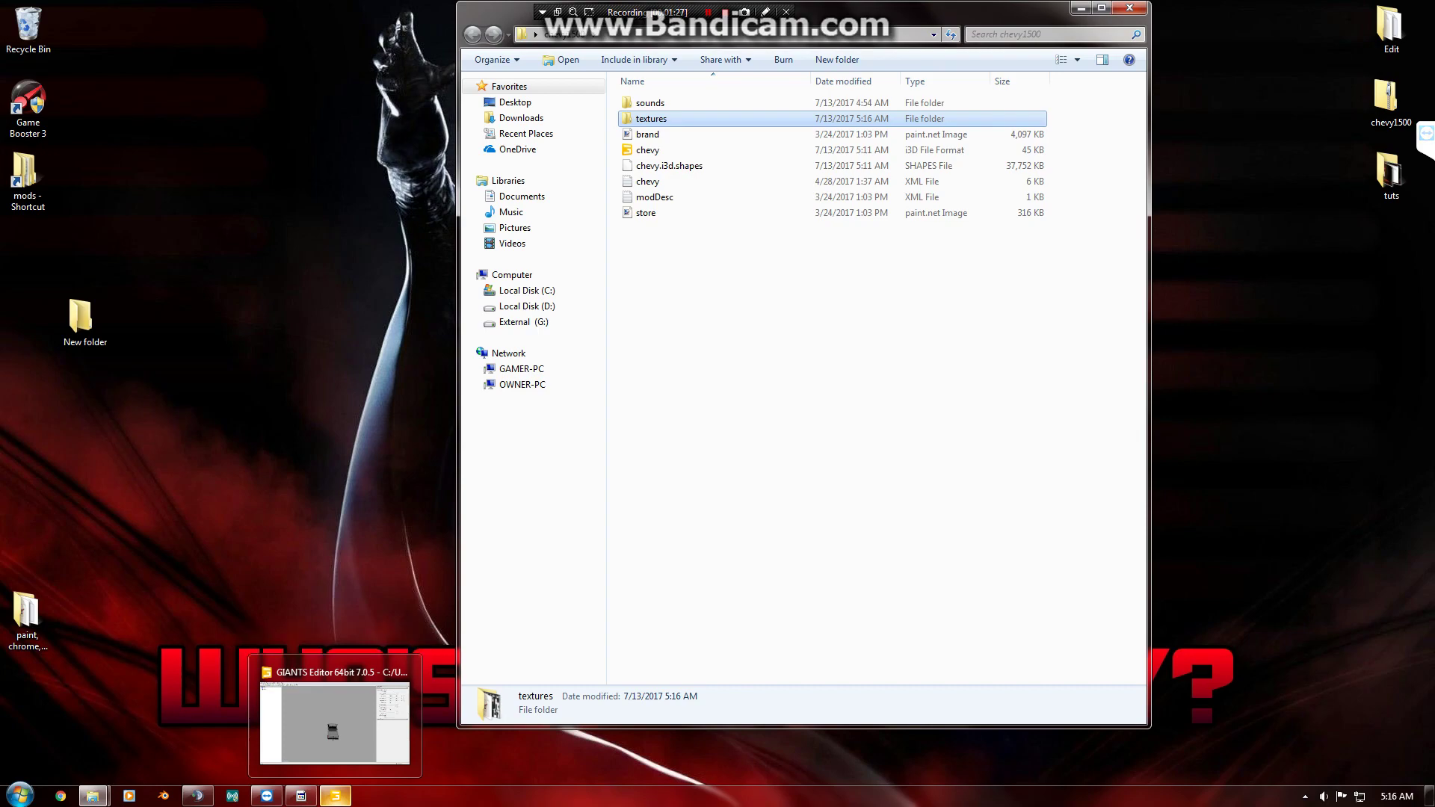
left_click(335, 796)
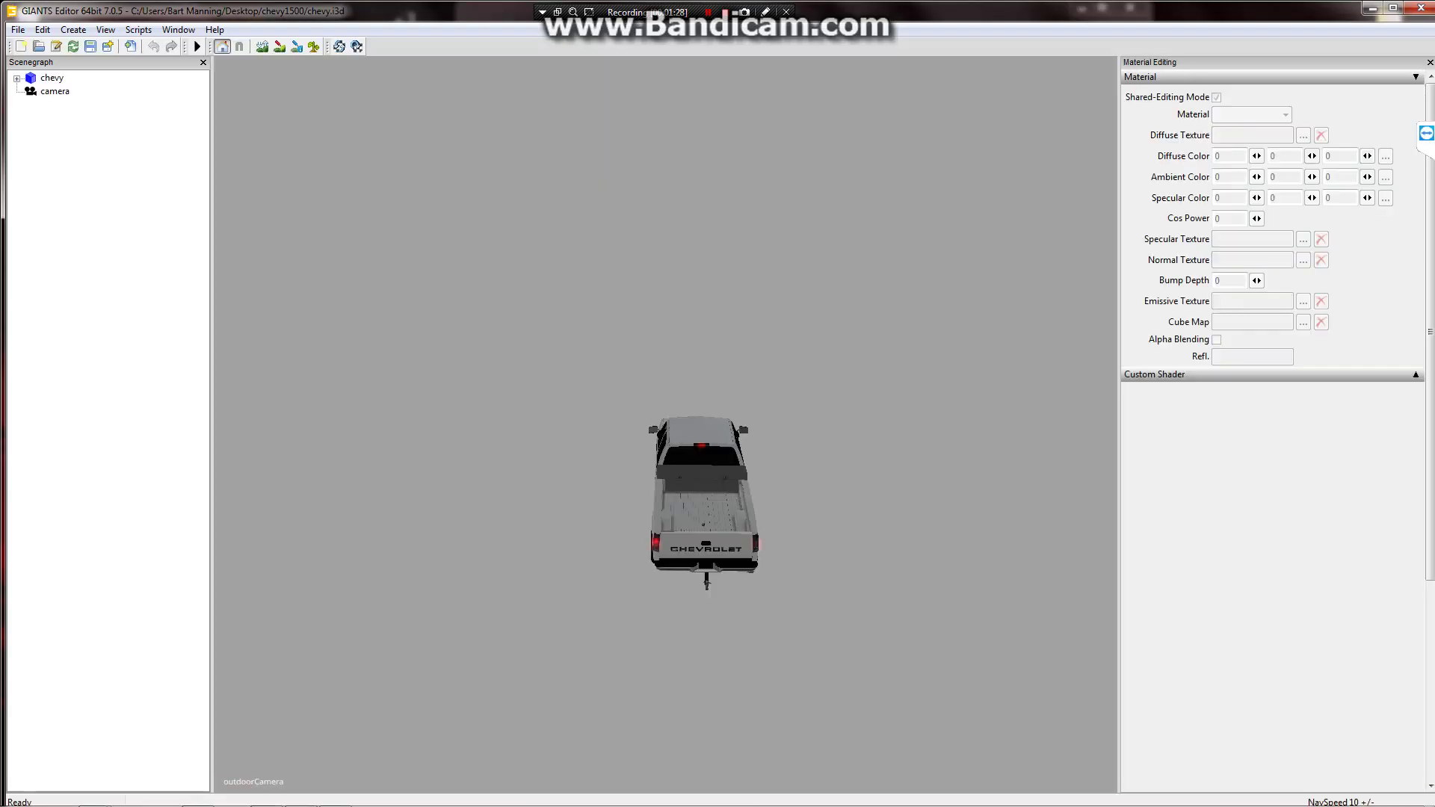
left_click(106, 29)
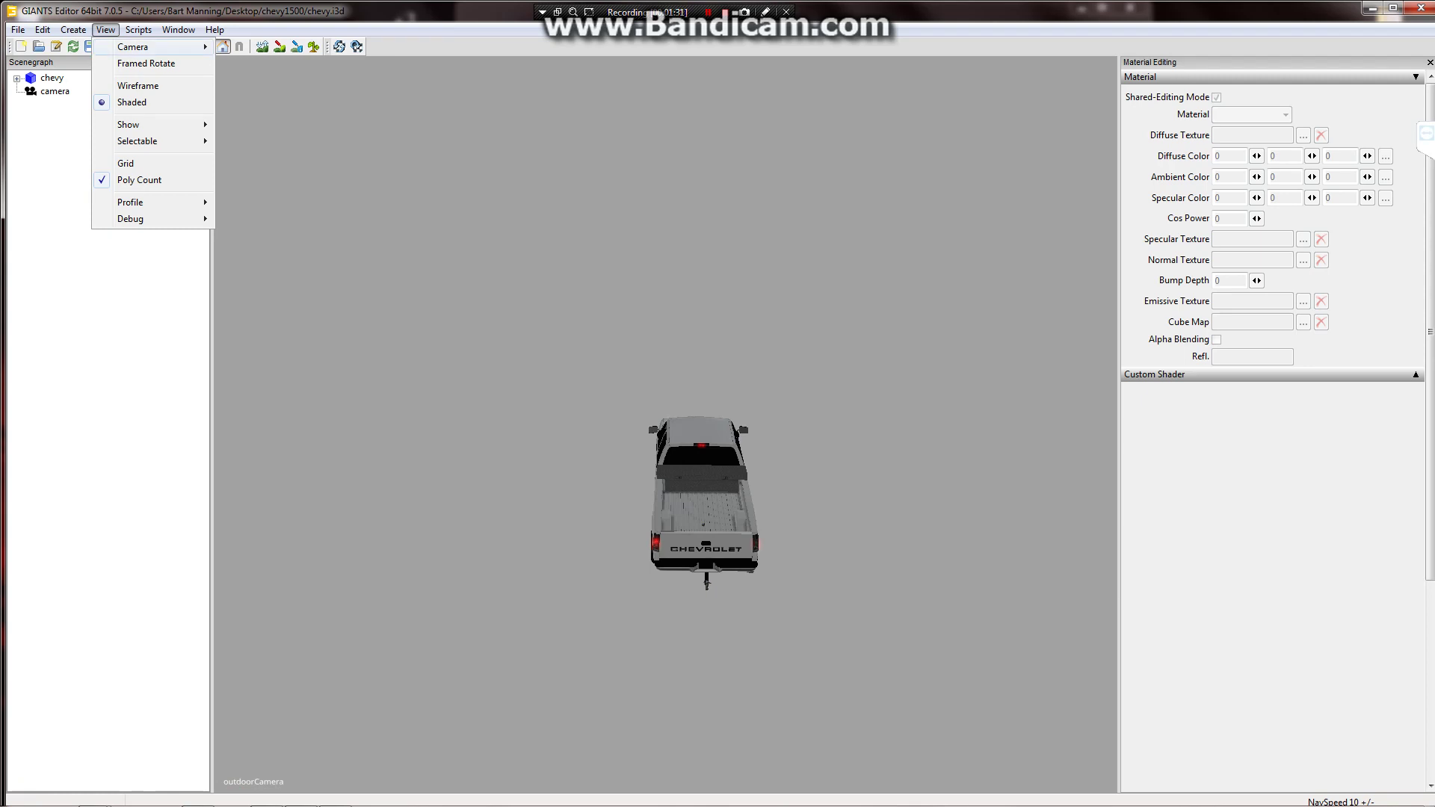
mouse_move(149, 46)
left_click(252, 79)
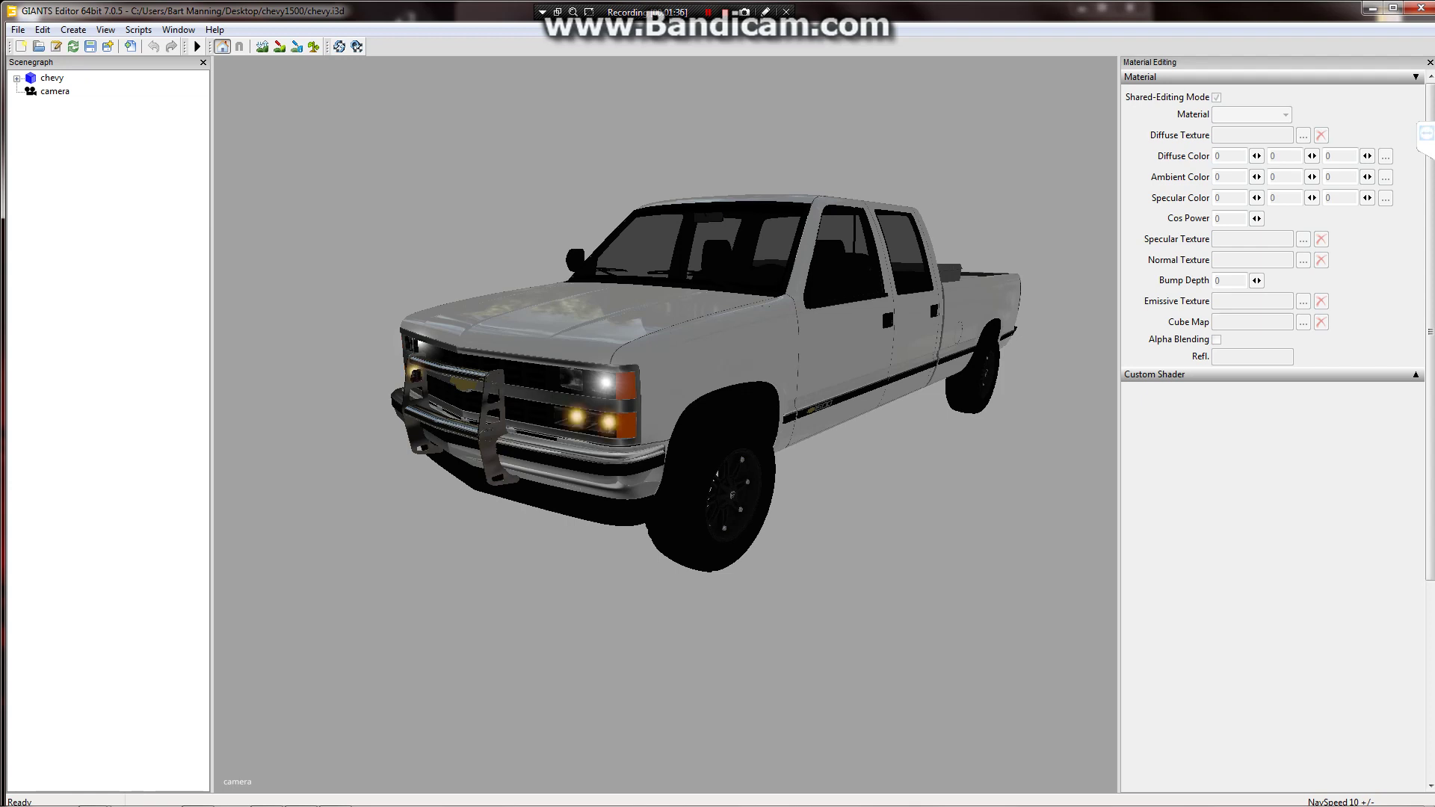
Assign the Spec texture from the textures folder as the specular texture of body_02 in the chevy group.
left_click(17, 79)
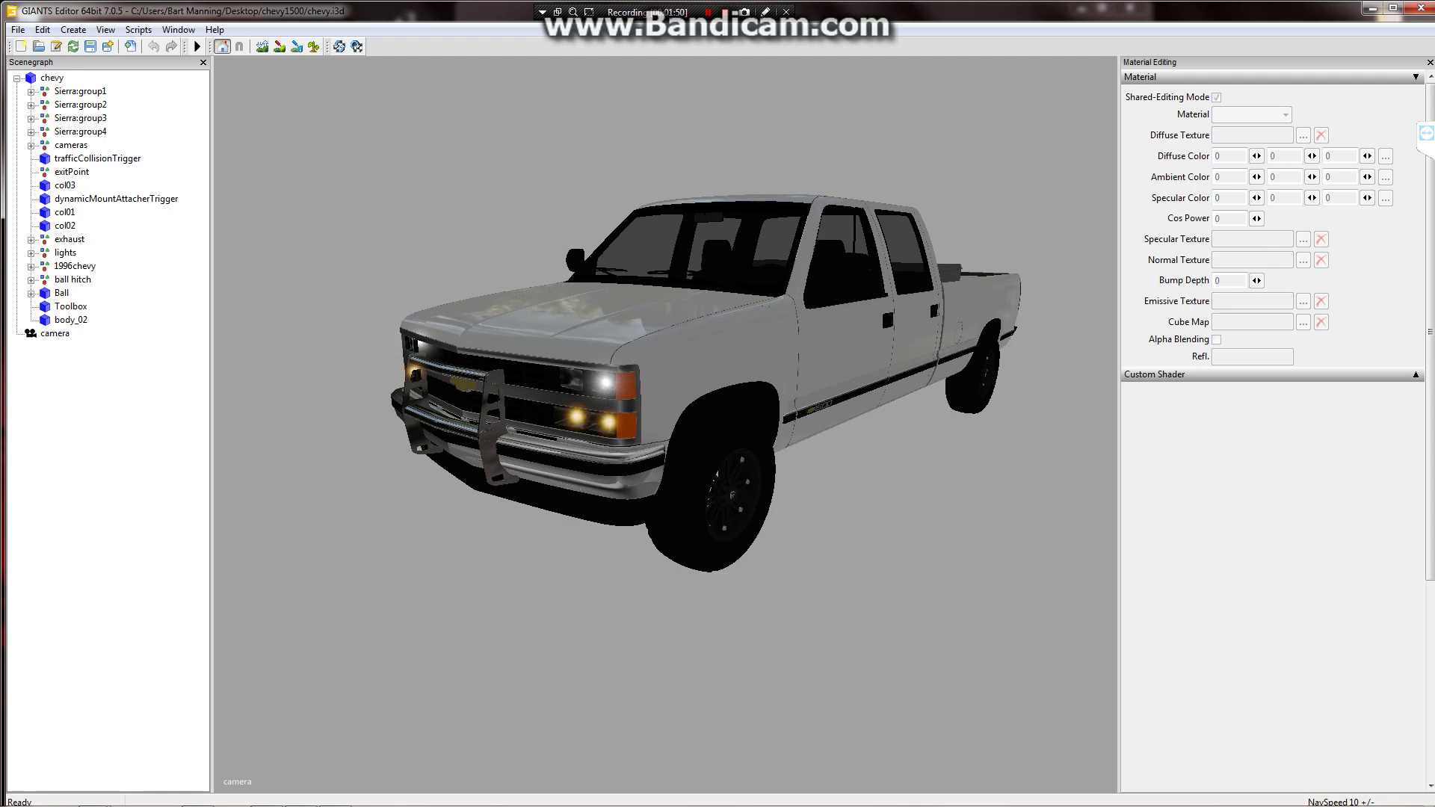
left_click(71, 320)
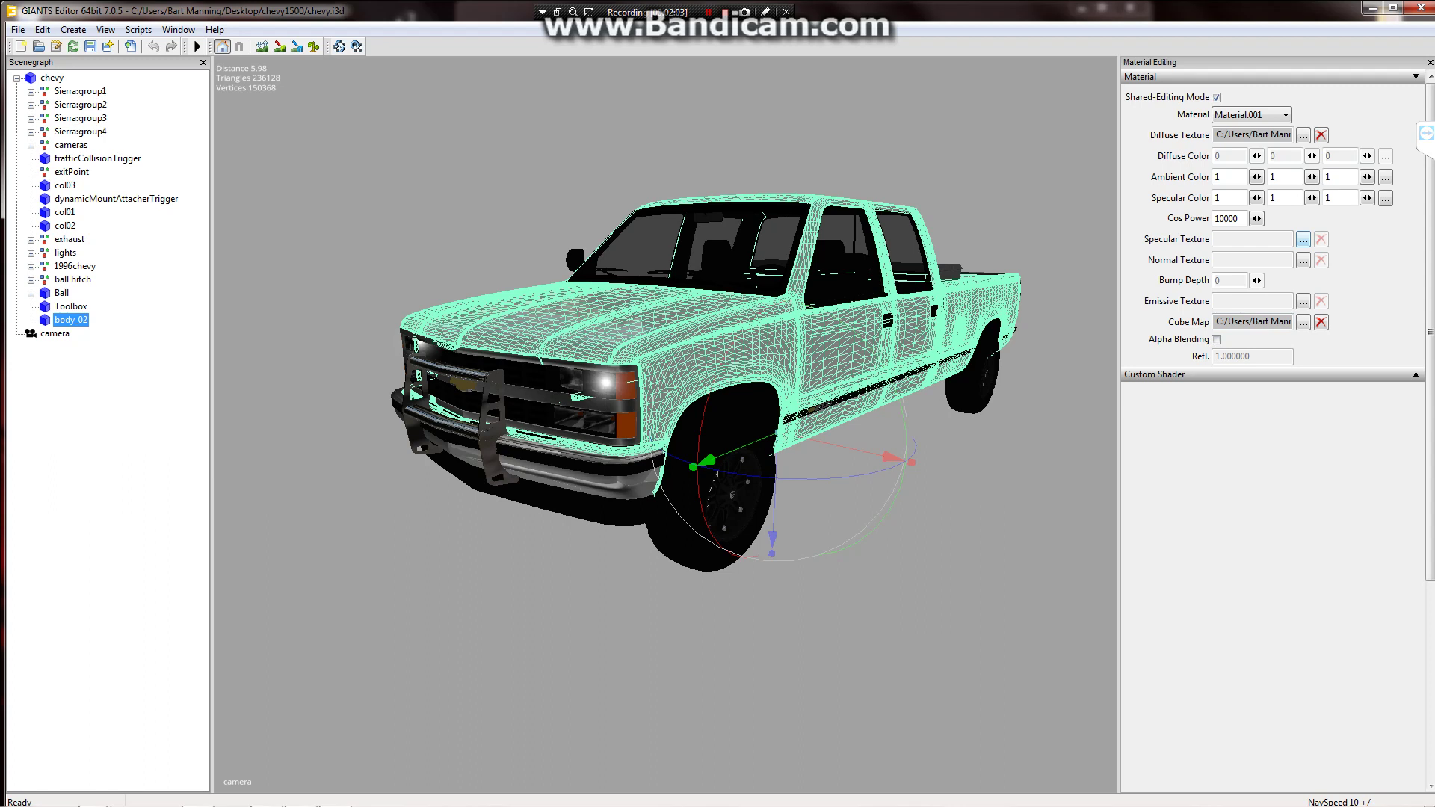
left_click(1303, 239)
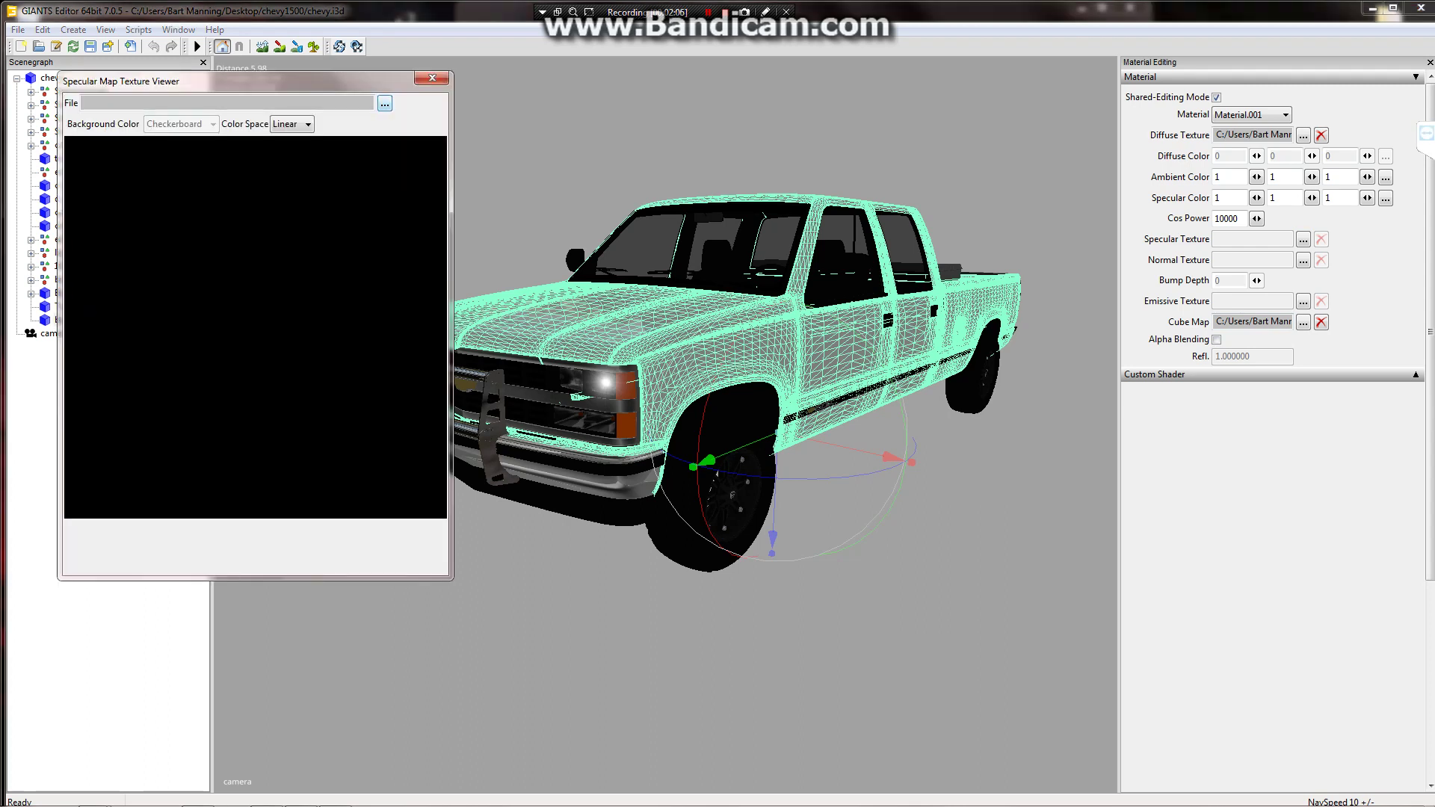
left_click(385, 103)
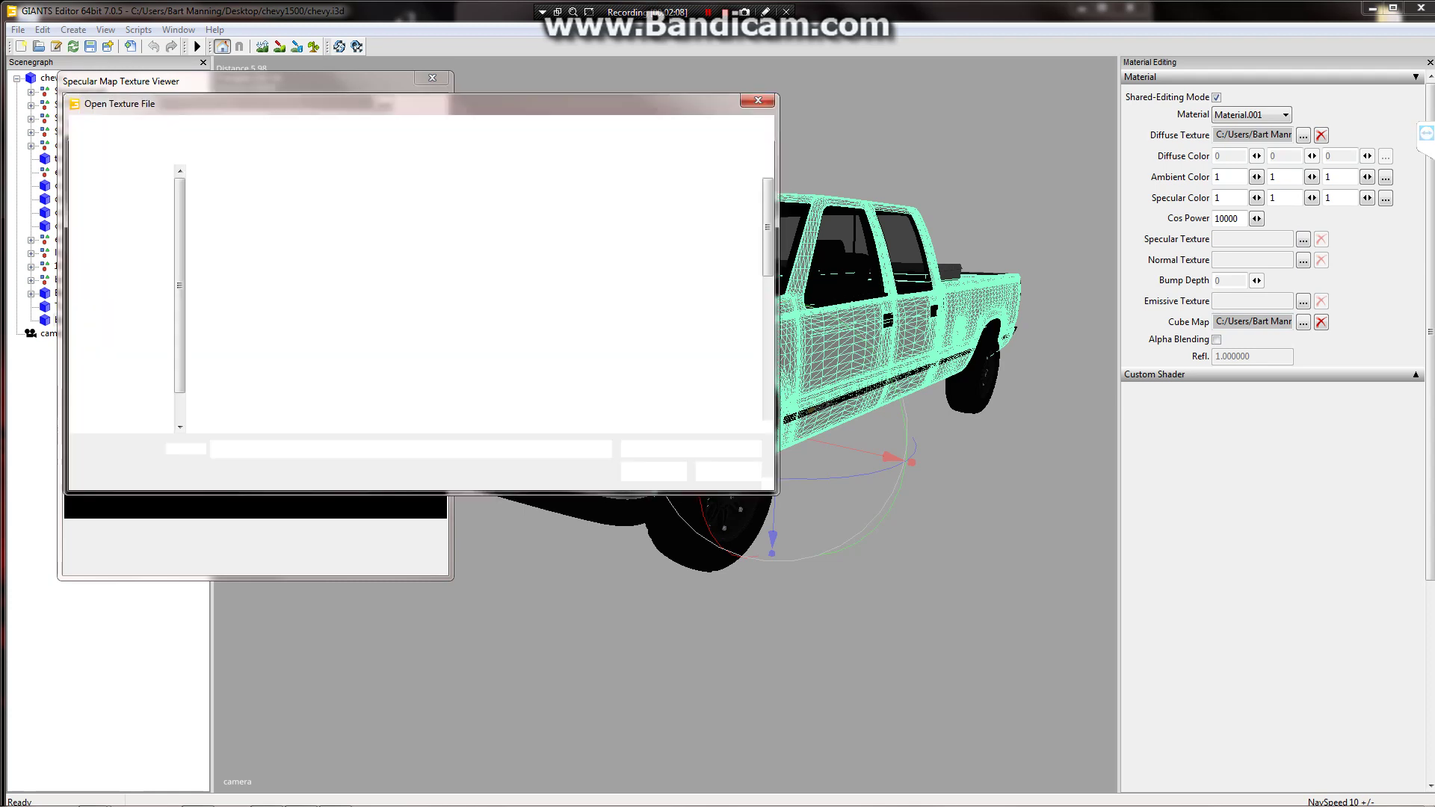
left_click(246, 352)
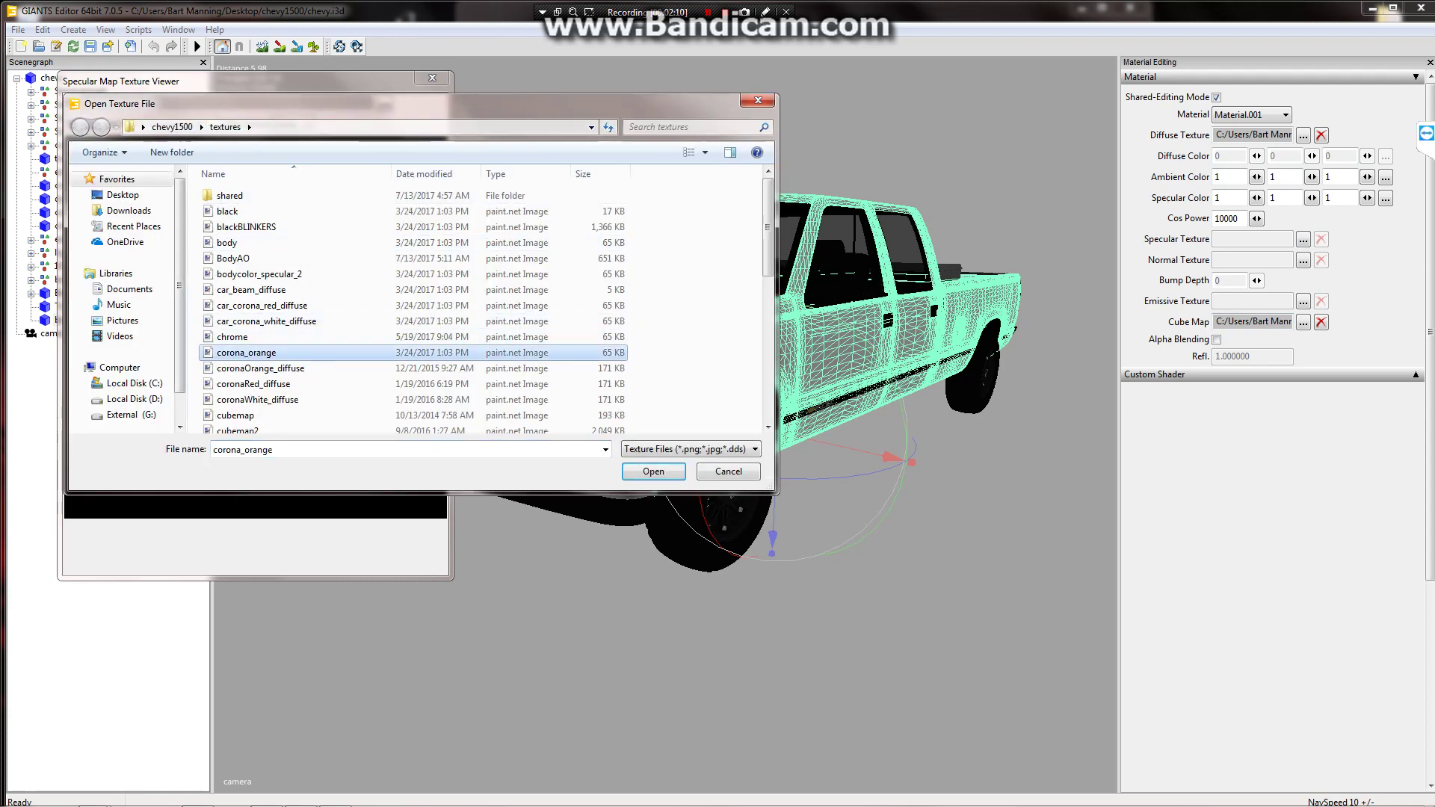
scroll(373, 329, "down", 10)
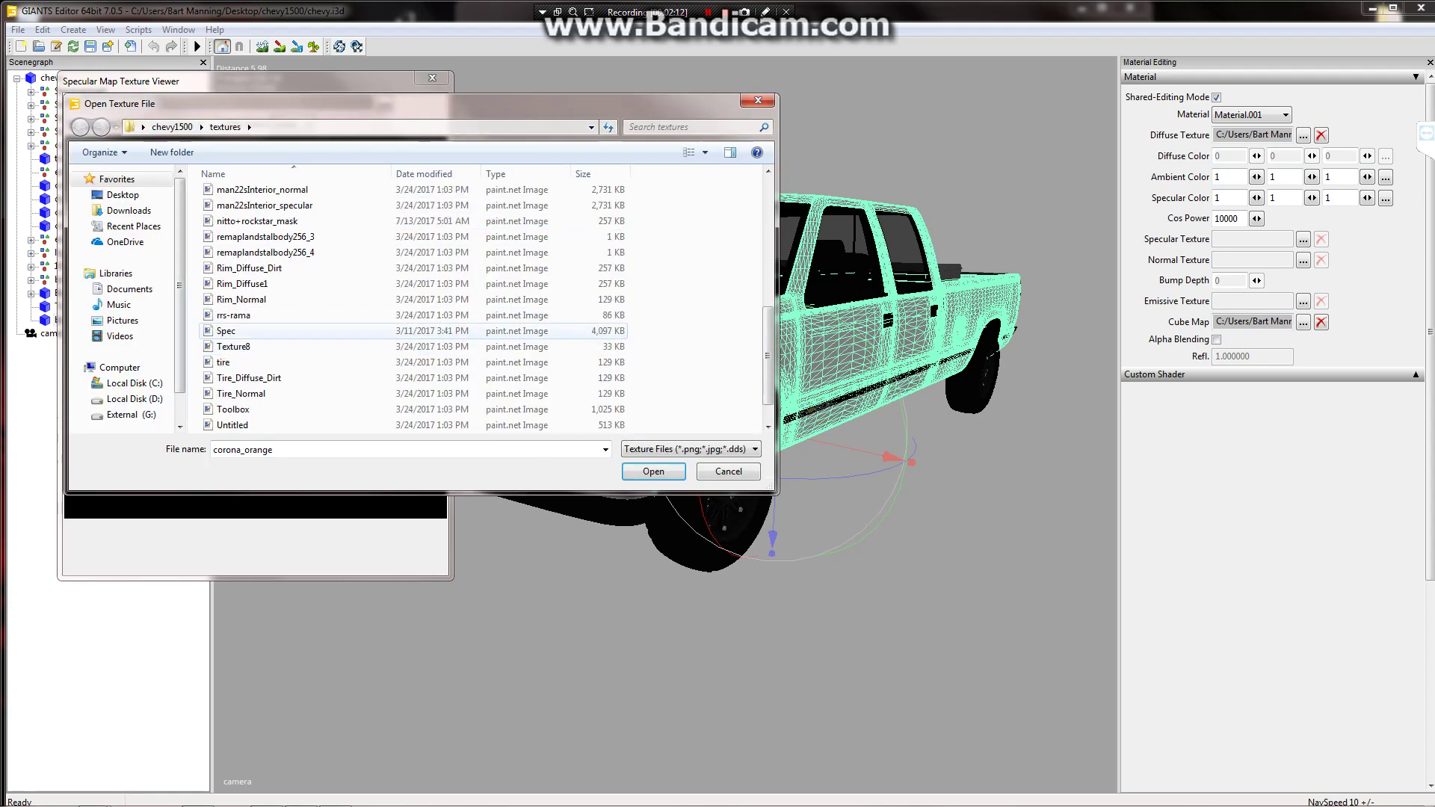
left_click(226, 330)
left_click(653, 471)
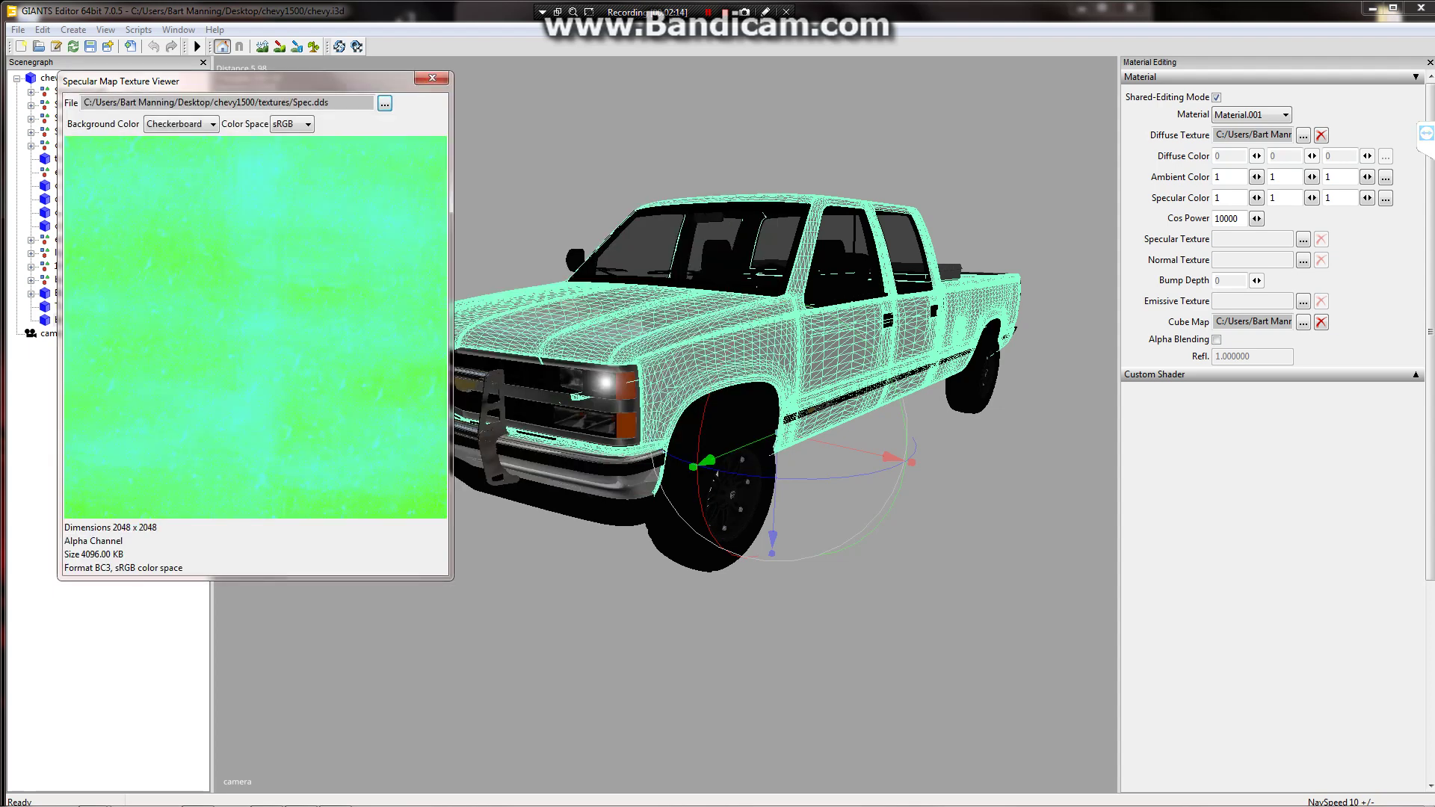
left_click(432, 78)
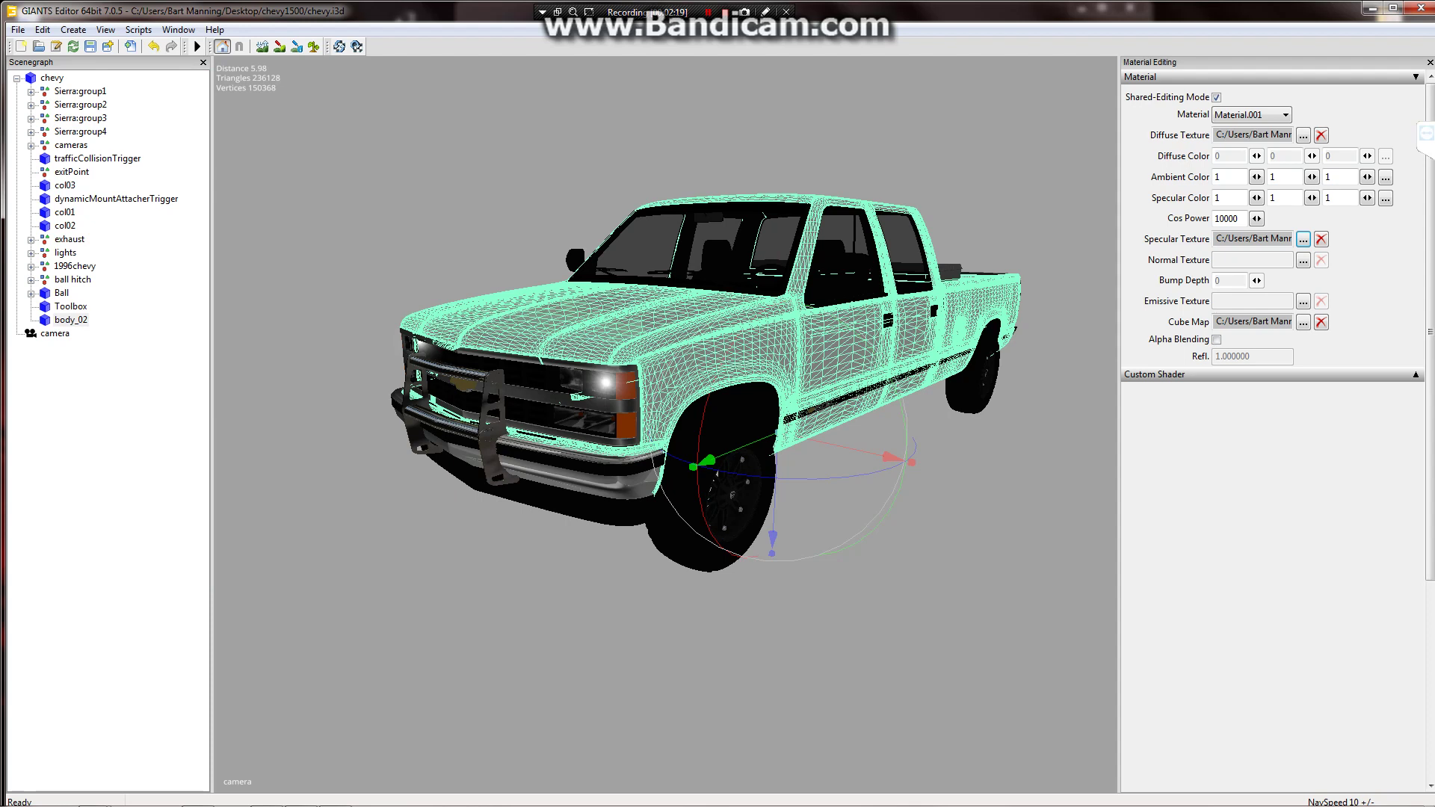
left_click(897, 598)
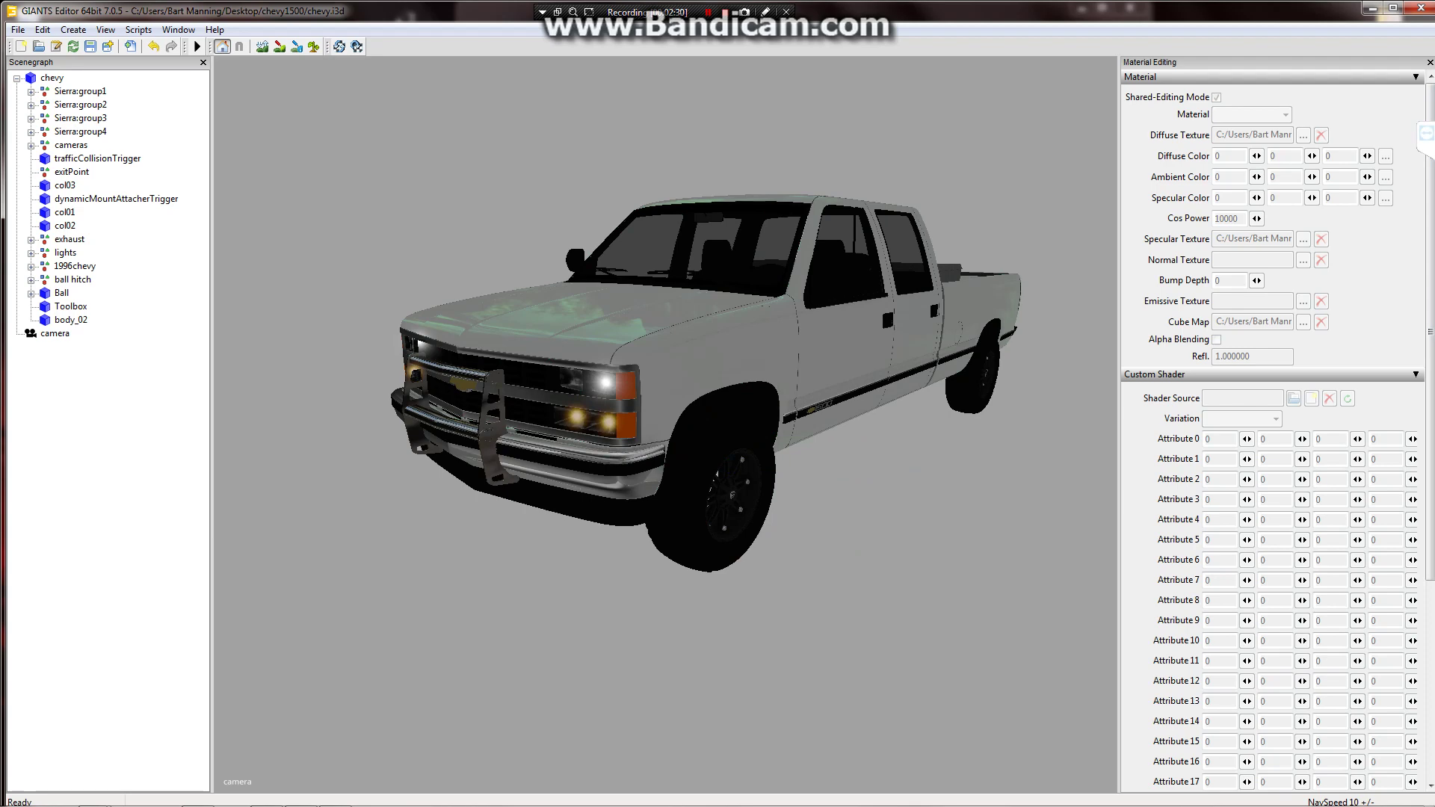
Load vehicleShaderDirt from the textures folder as the custom shader of body_02.
left_click(71, 320)
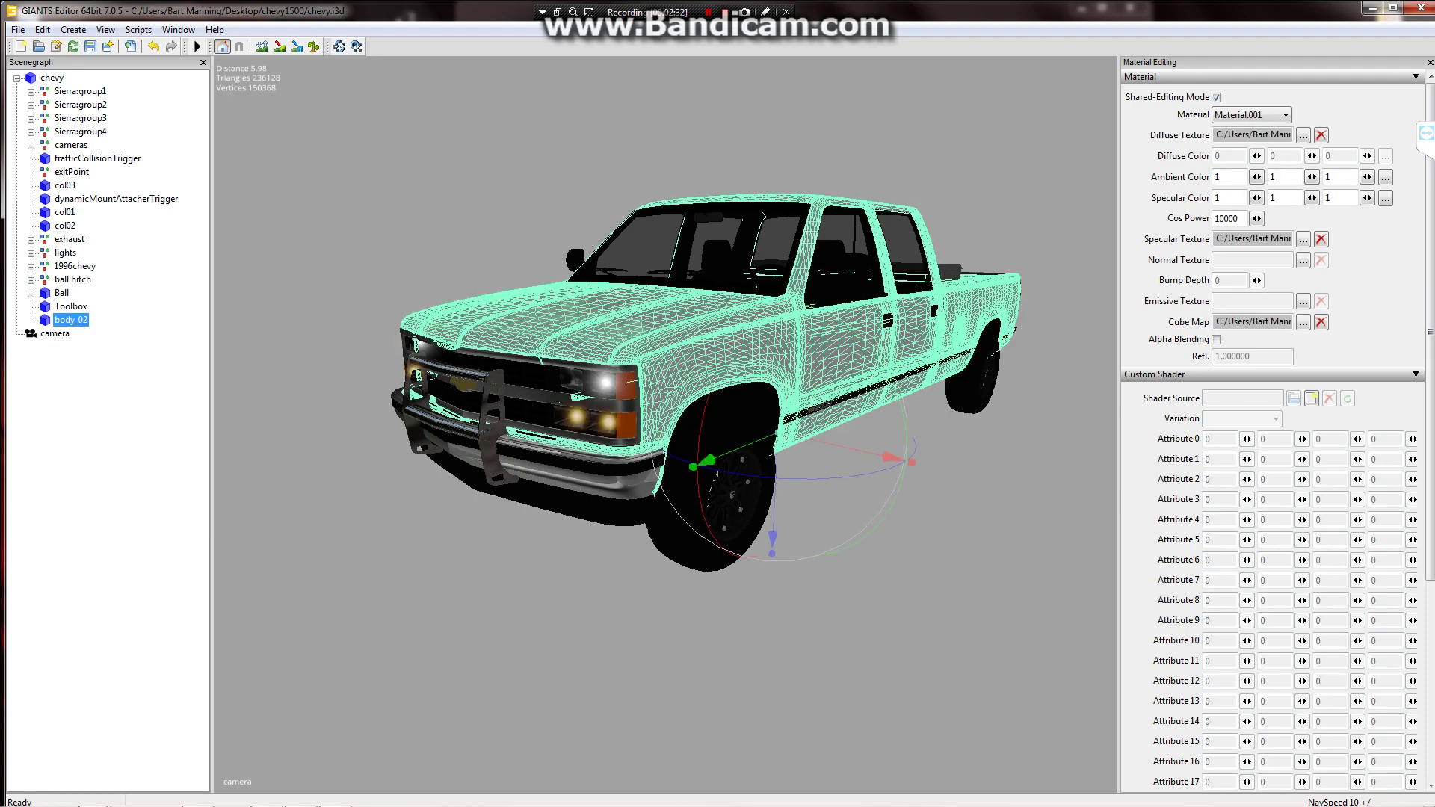
scroll(1271, 448, "down", 5)
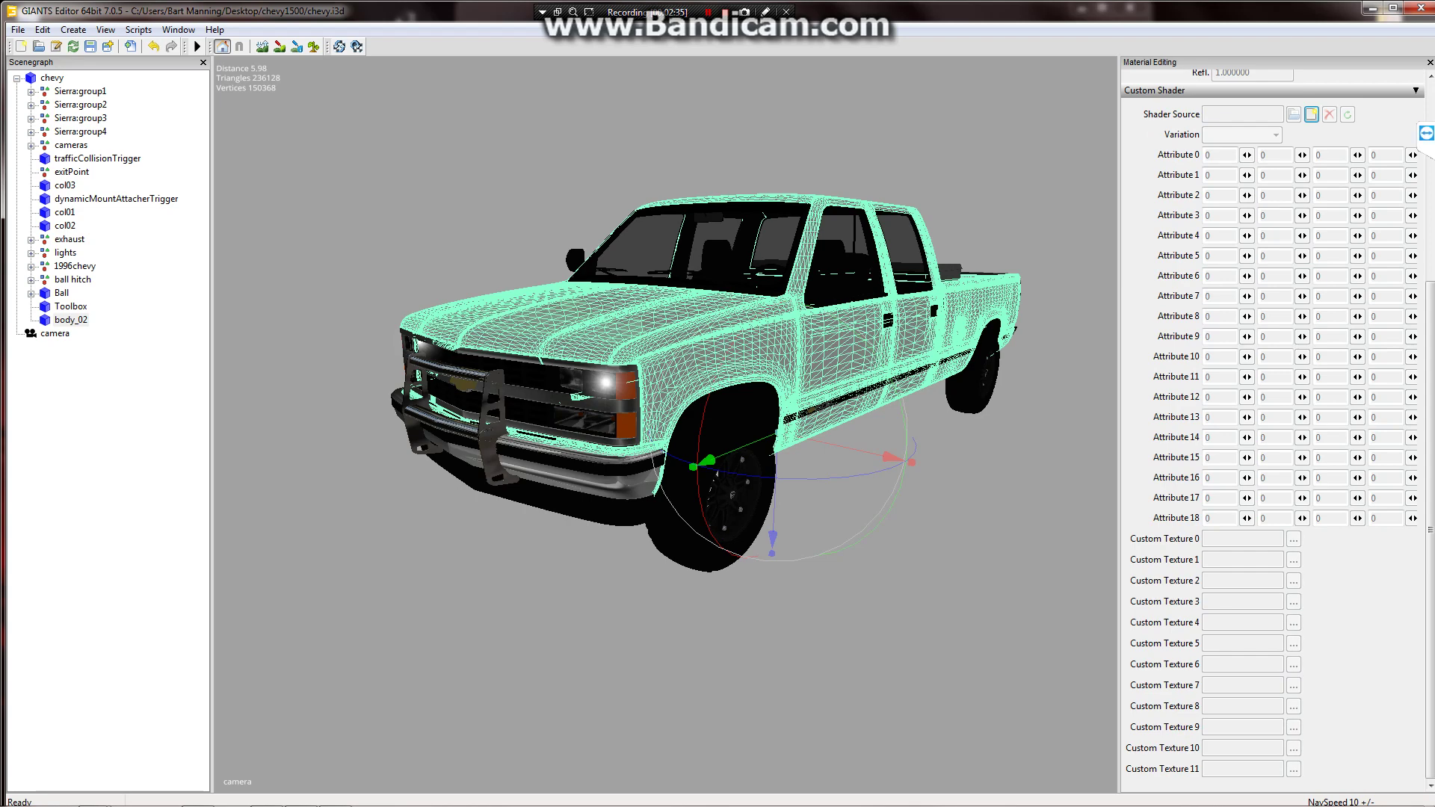
left_click(1312, 115)
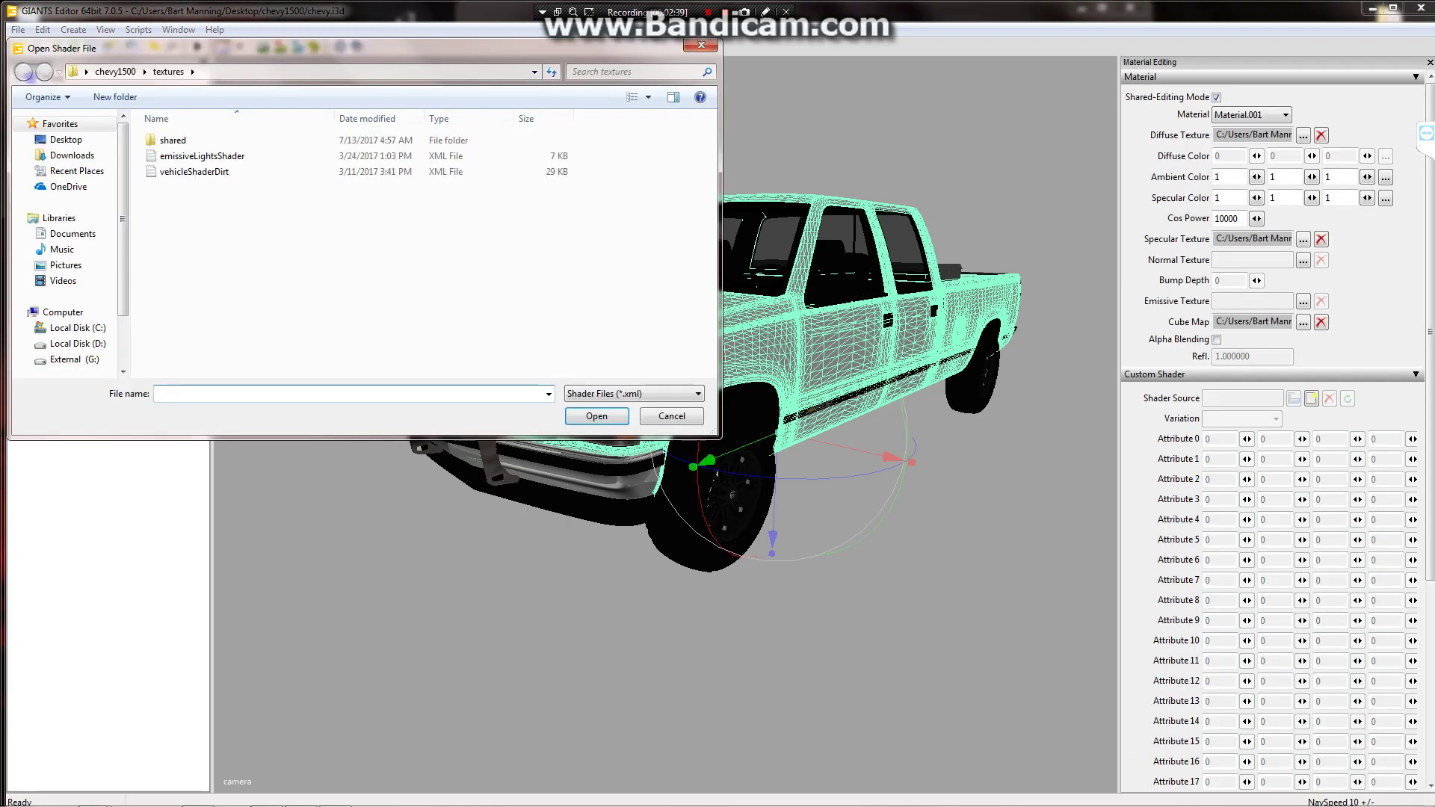
left_click(200, 173)
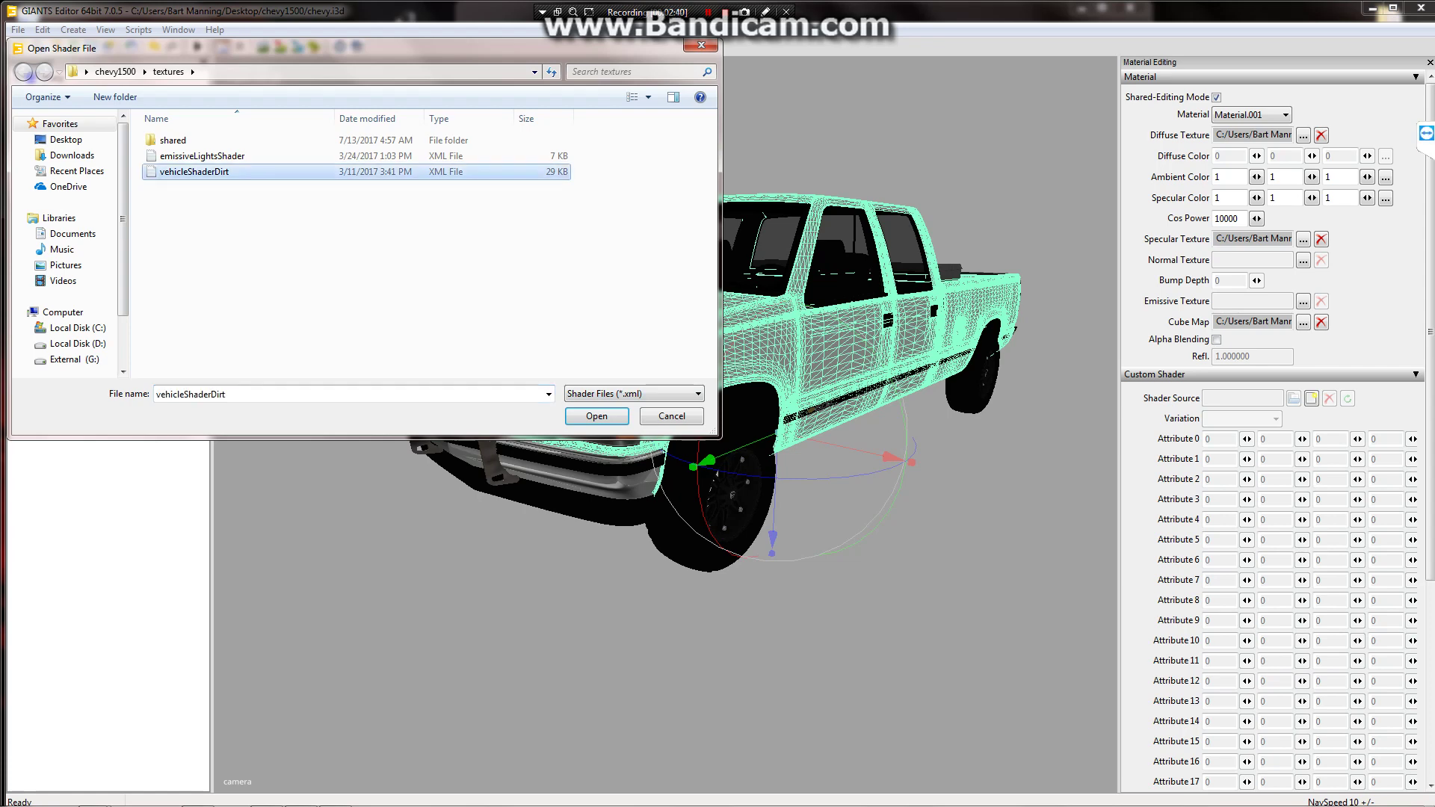
left_click(597, 415)
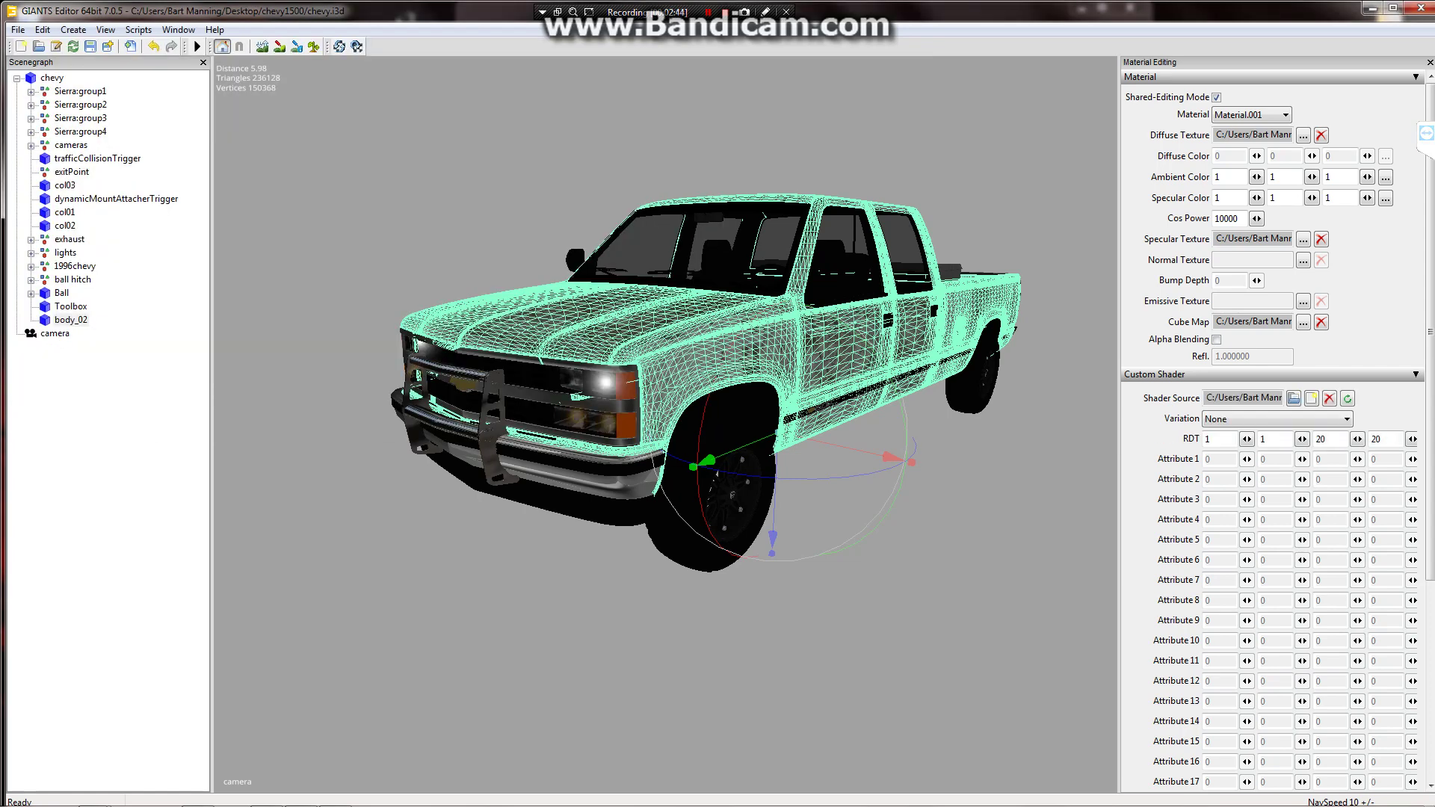
key("Escape")
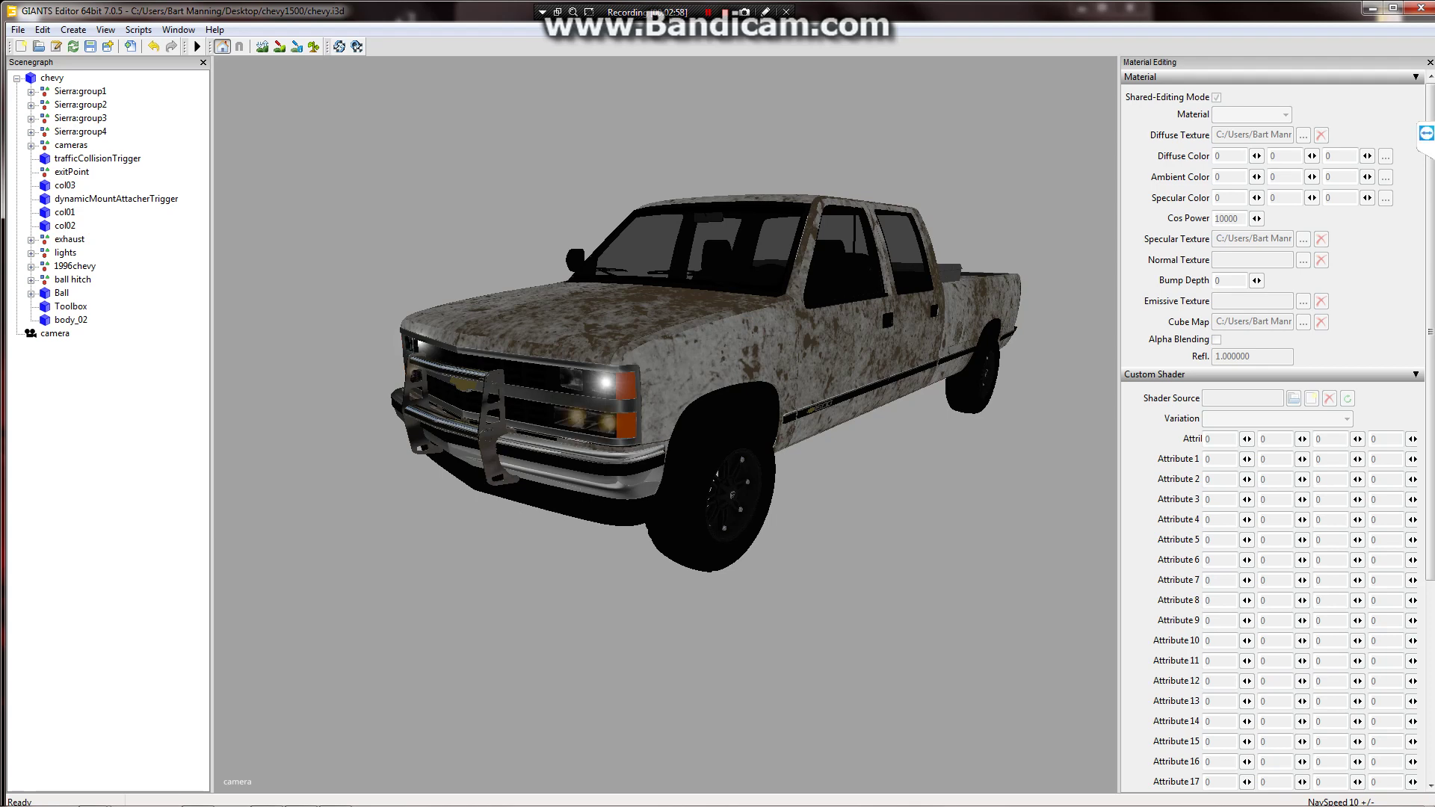
Set the custom shader variation of body_02 to colorMask.
left_click(71, 320)
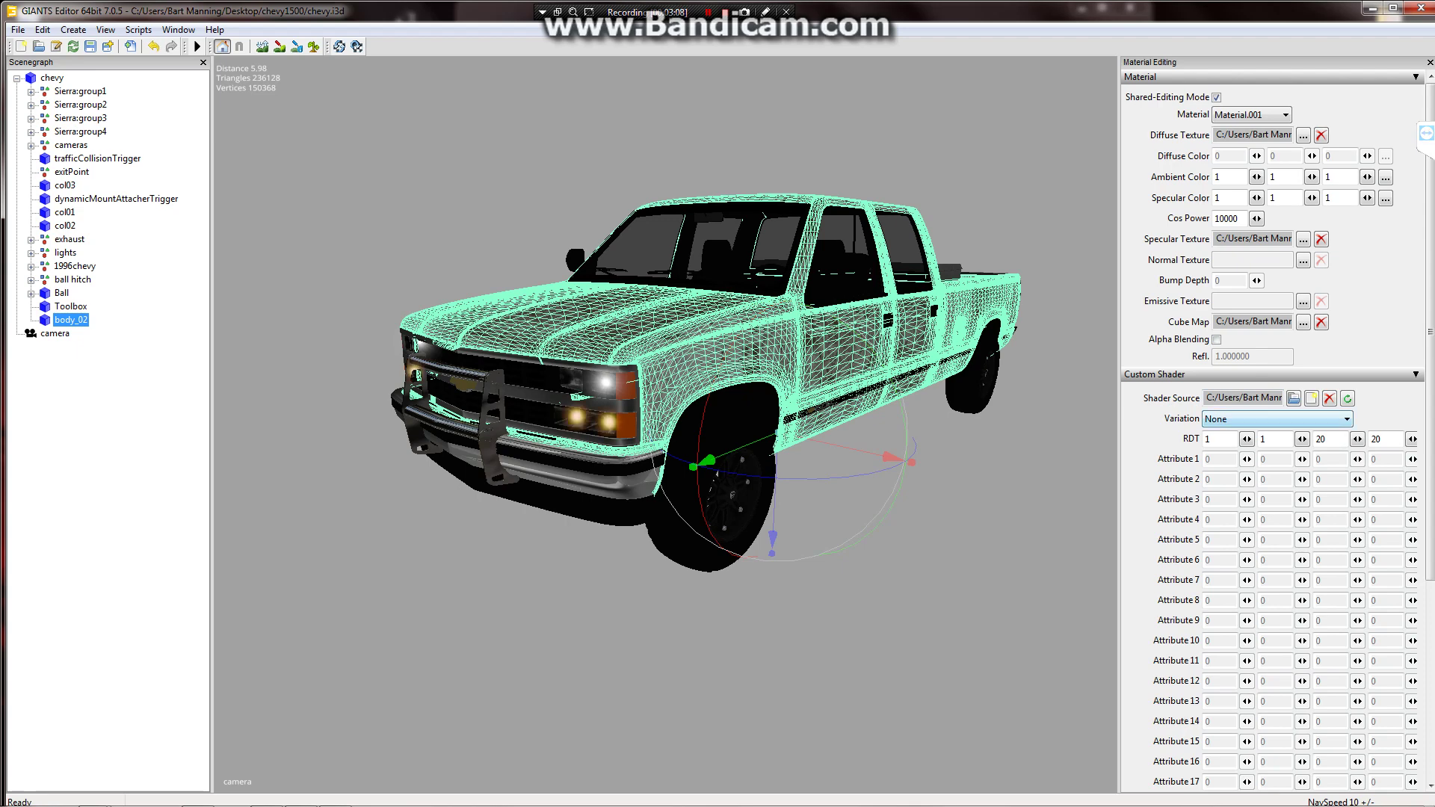
left_click(1278, 419)
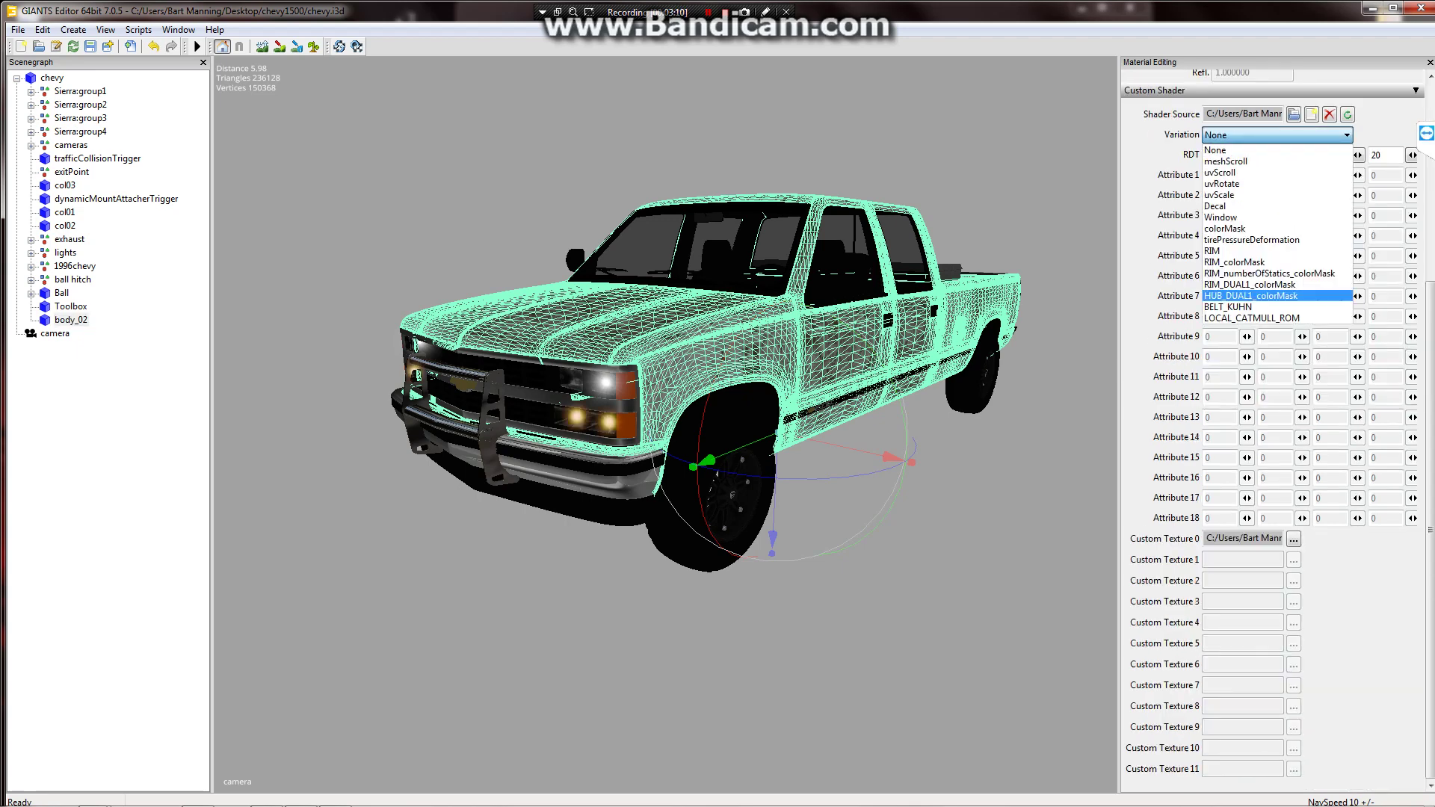
left_click(1271, 229)
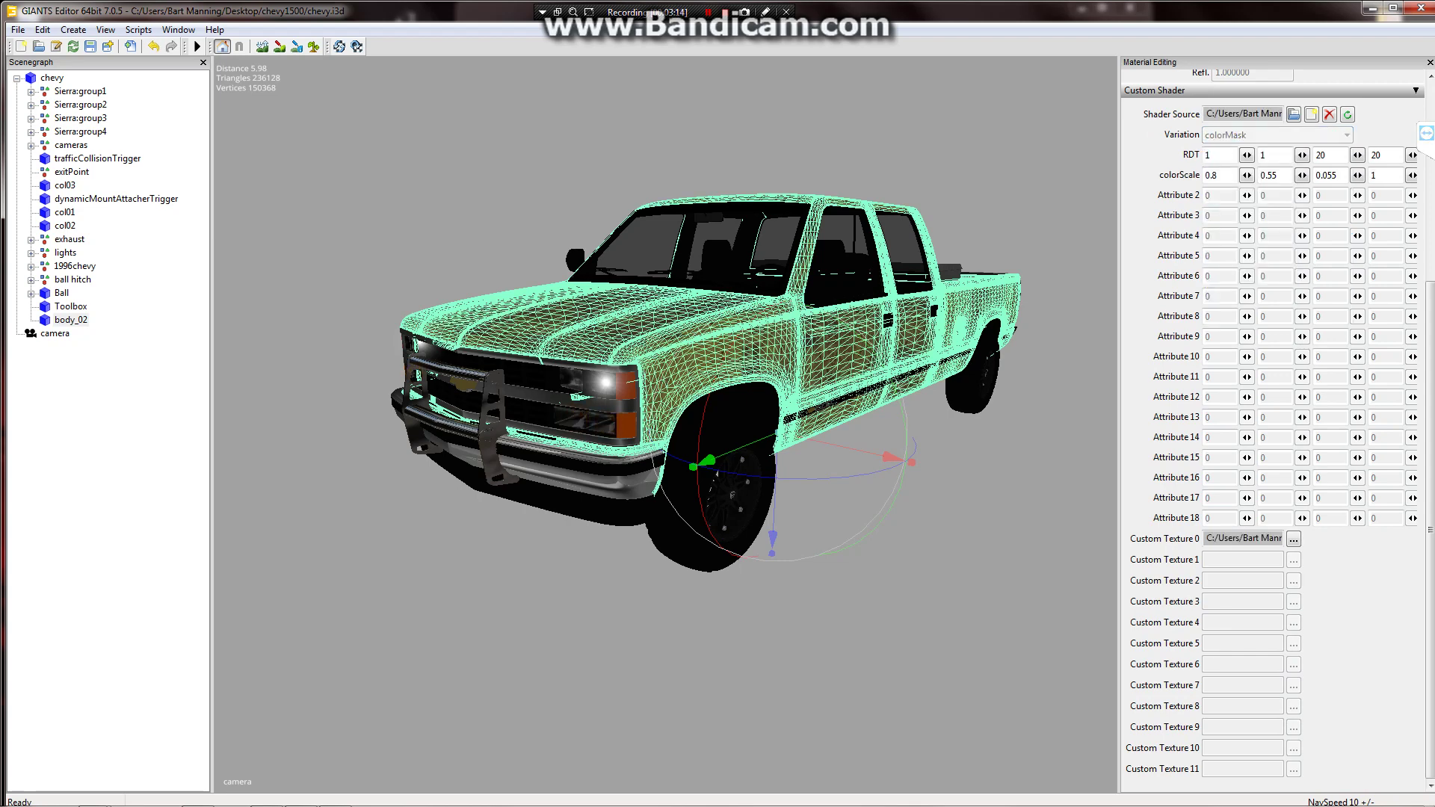
left_click(1032, 194)
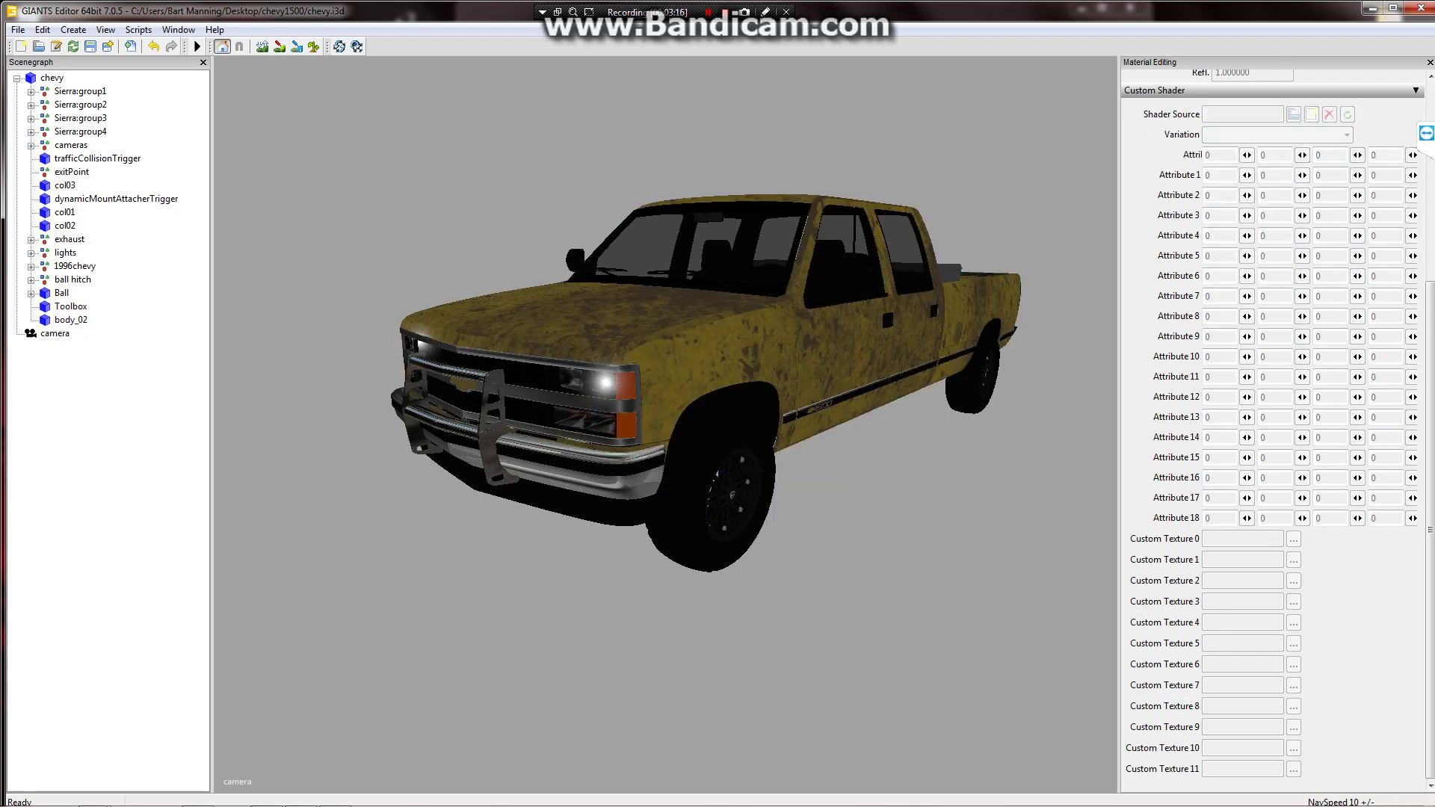
Set all four RDT values of the body_02 shader to 0 and deselect the body.
left_click(71, 320)
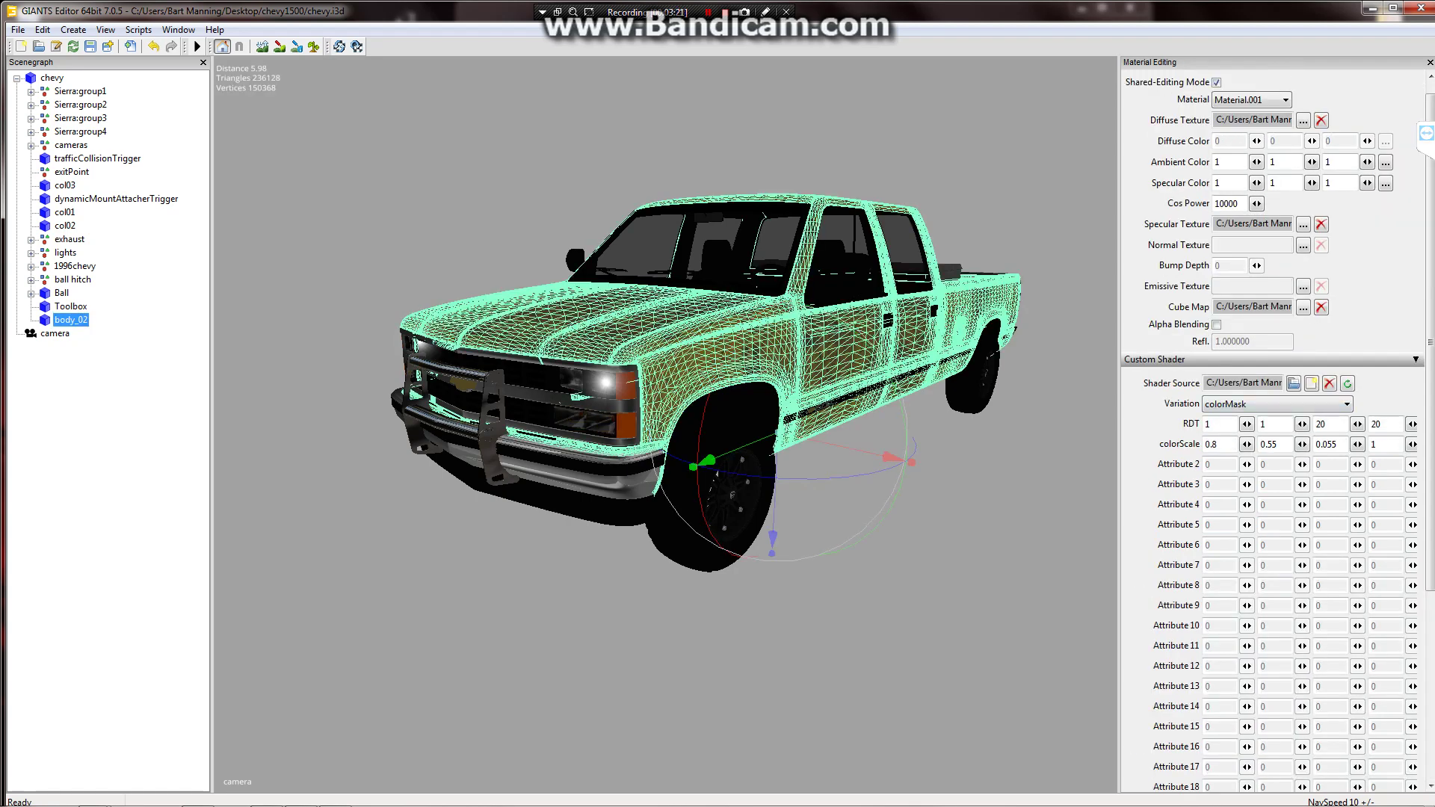
double_click(1209, 424)
type("0")
key("Tab")
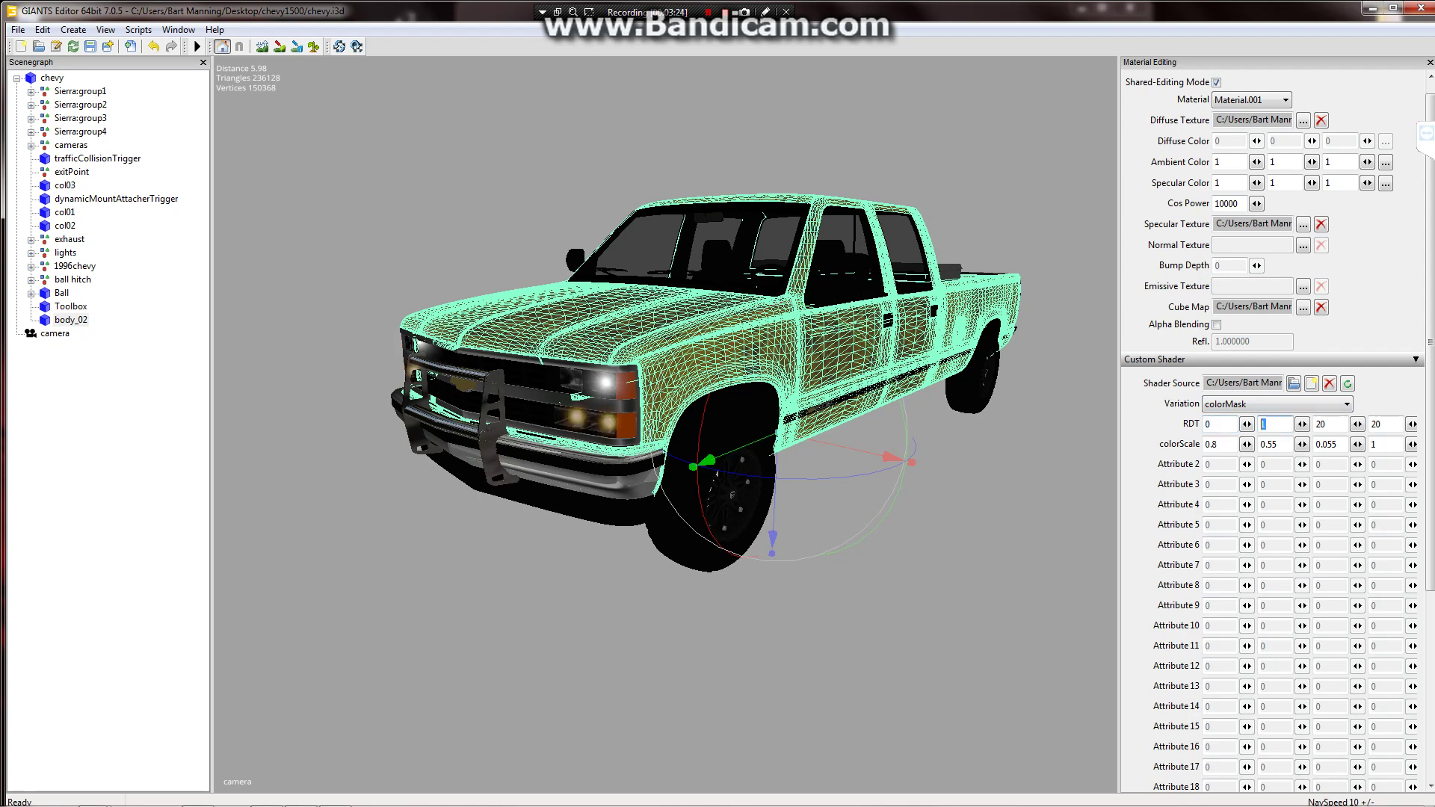
type("0")
key("Tab")
type("0")
key("Tab")
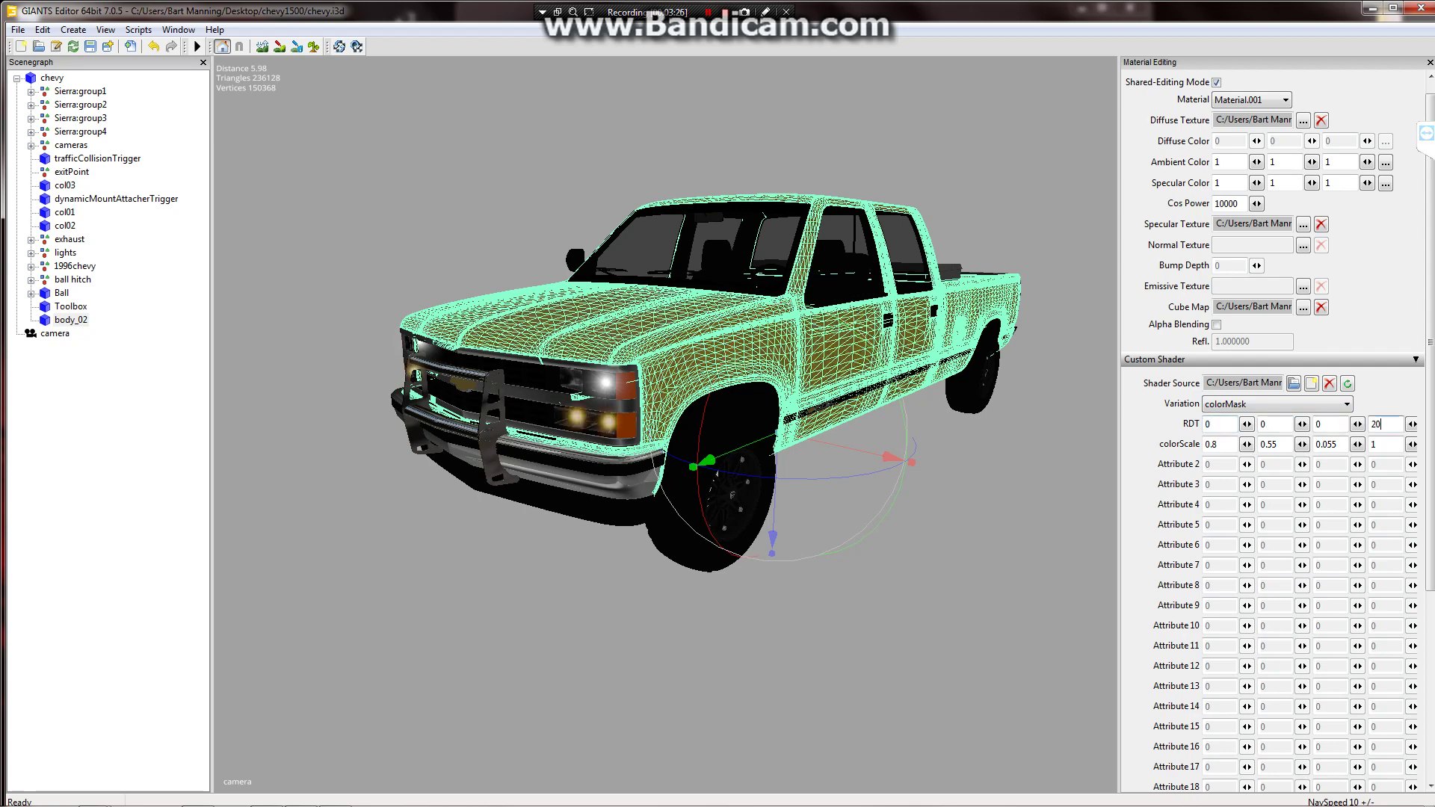
type("0")
key("Escape")
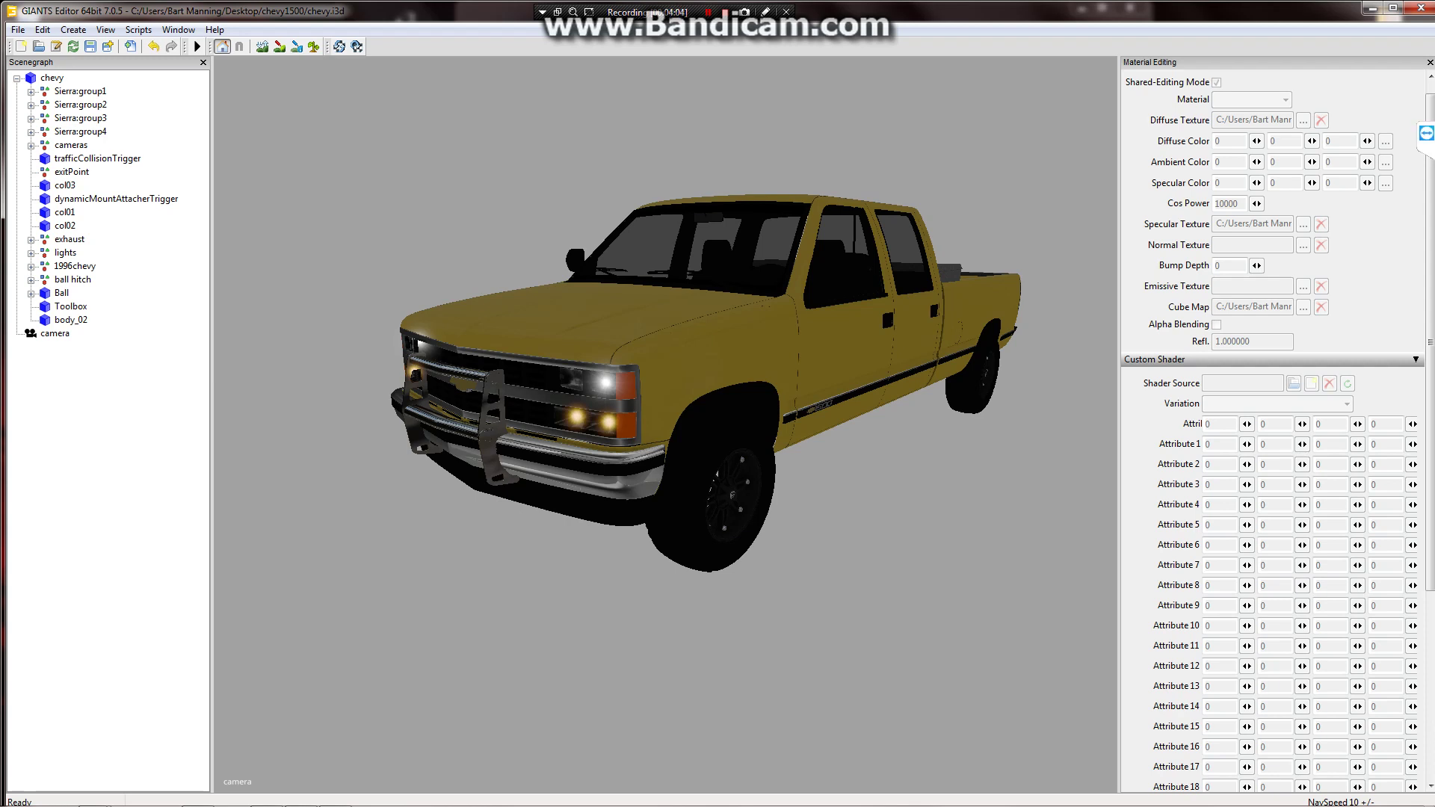
Select body_02, swap its material settings for the Attributes view, and highlight its index path.
left_click(609, 384)
left_click(71, 415)
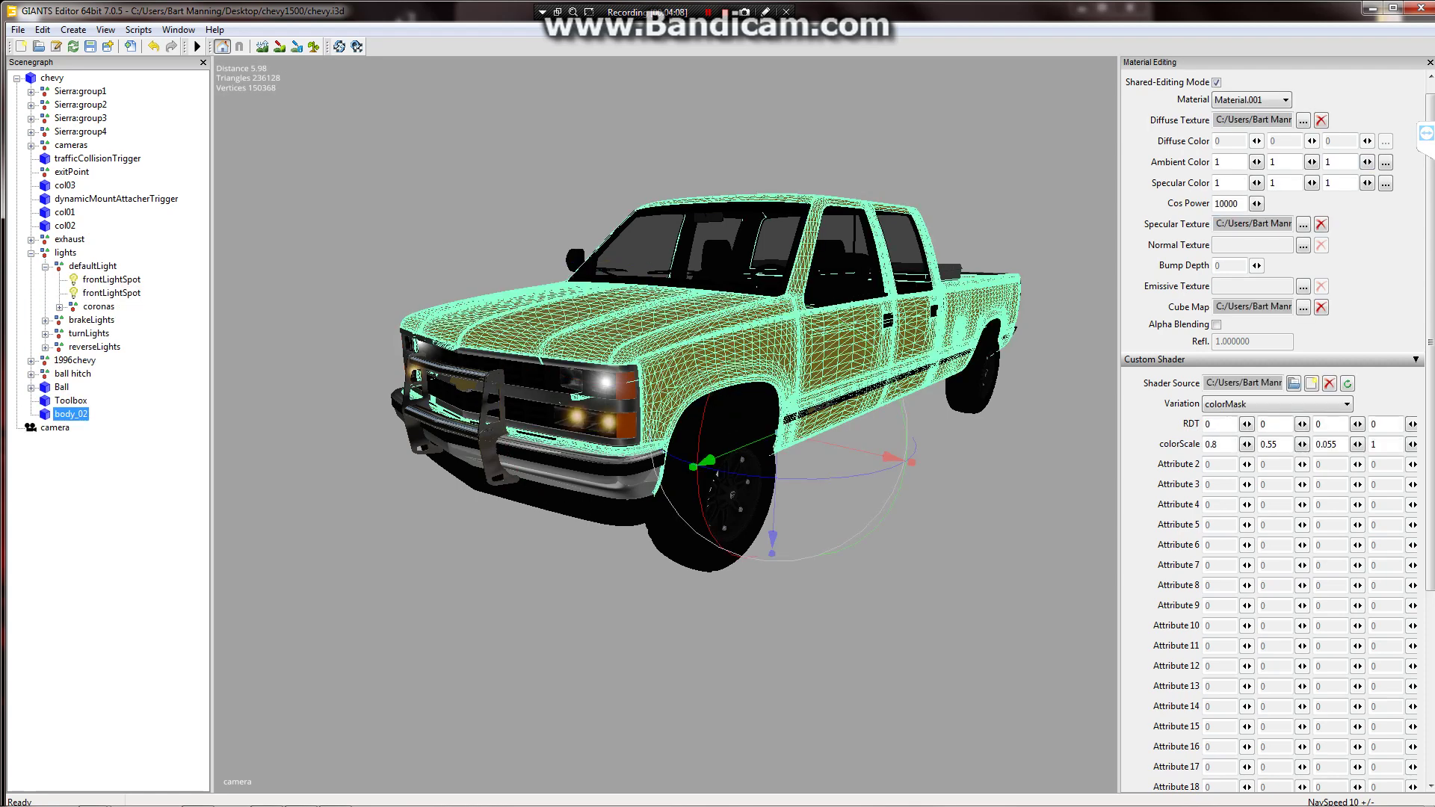
left_click(1430, 62)
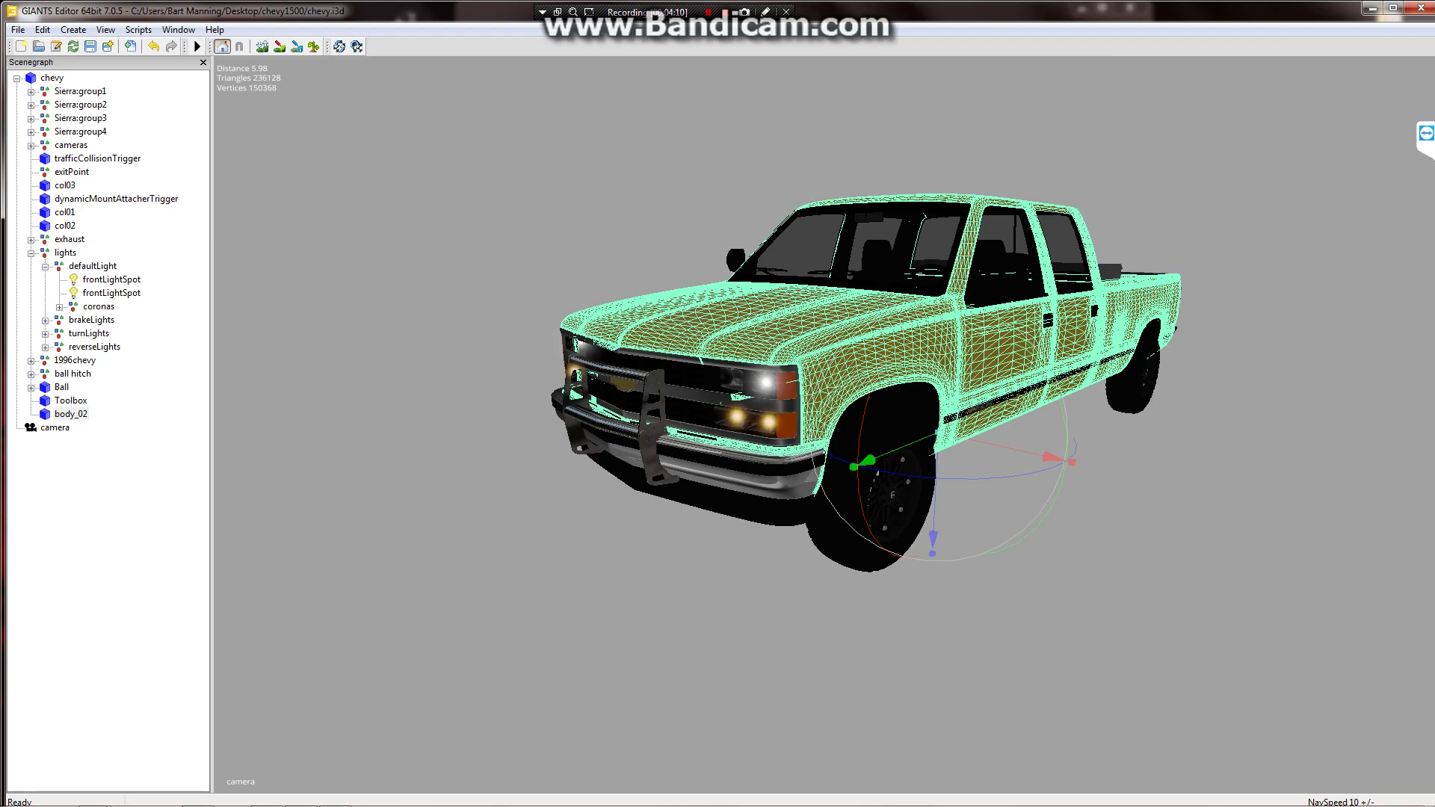
left_click(179, 30)
left_click(224, 64)
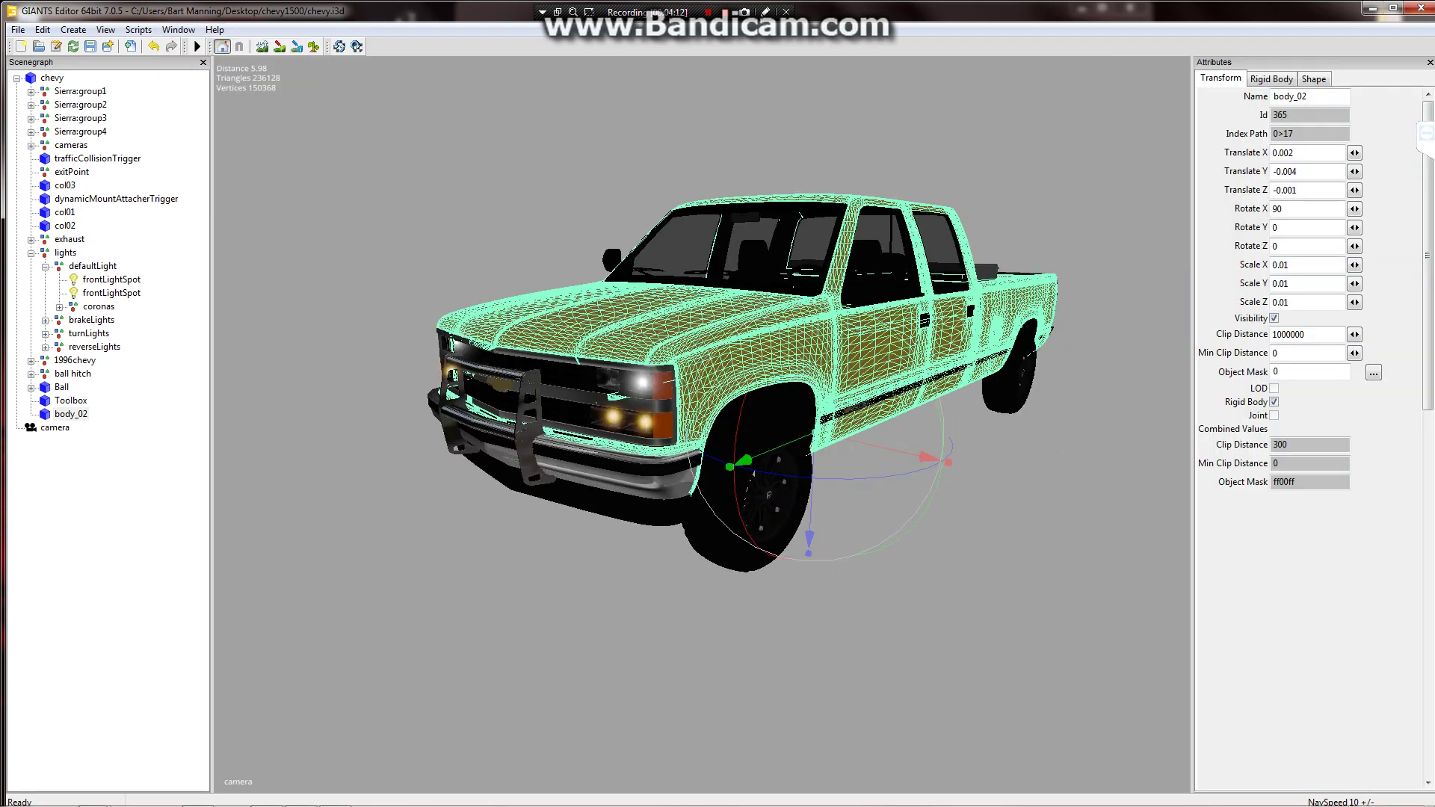
left_click_drag(1296, 134, 1272, 134)
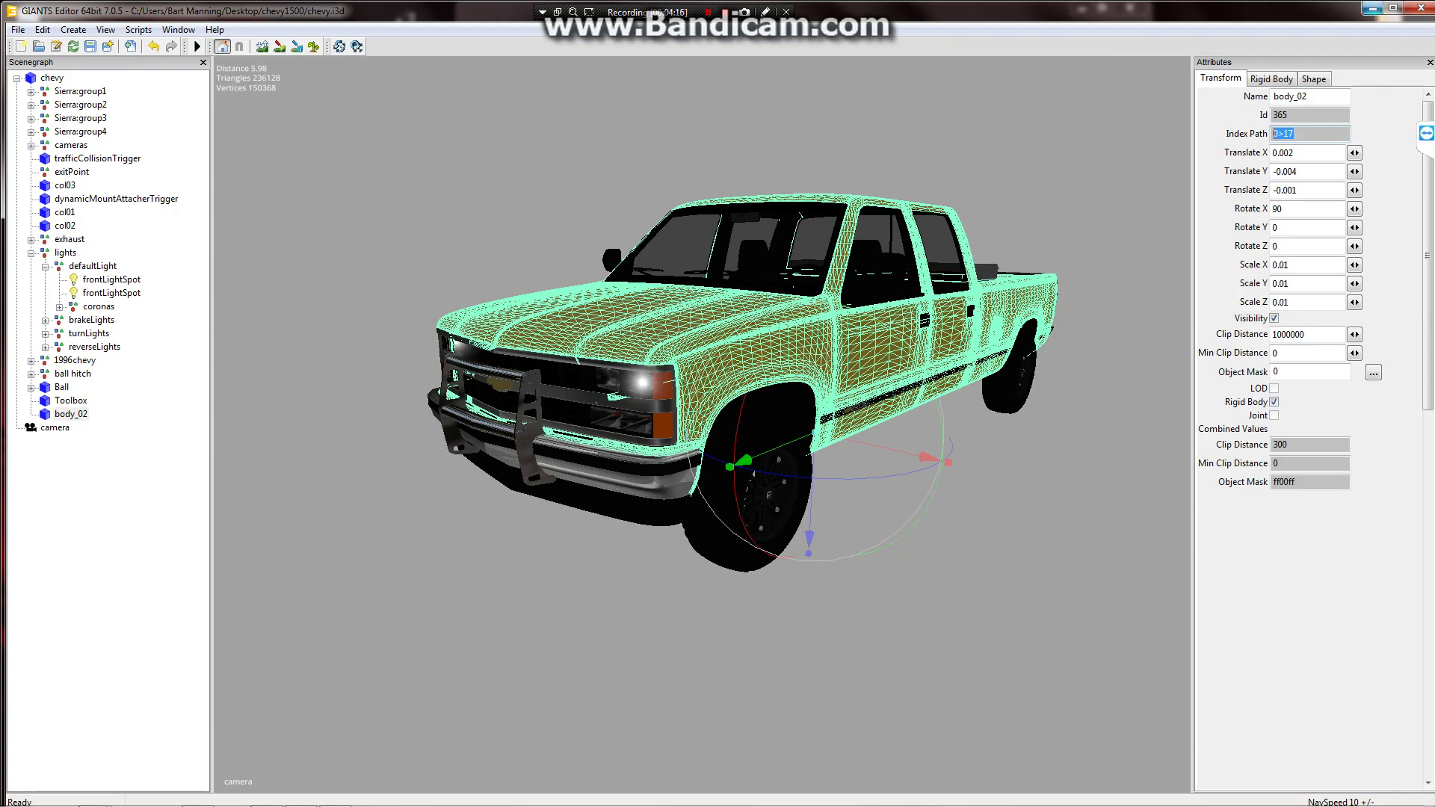
Open chevy.xml from the chevy1500 folder and t680.xml from the "paint, chrome, lights, and options" folder in Notepad++.
left_click(1370, 8)
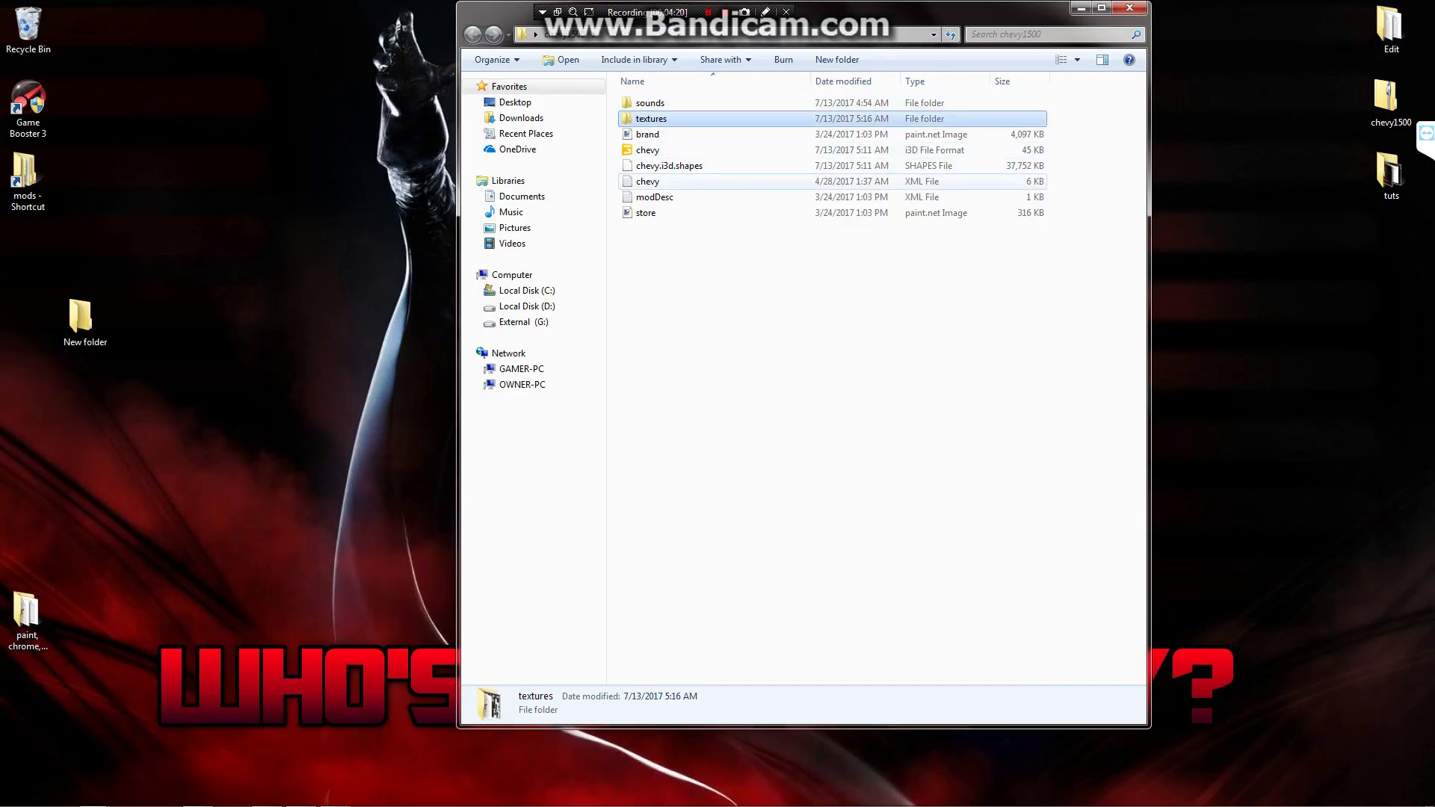
double_click(648, 181)
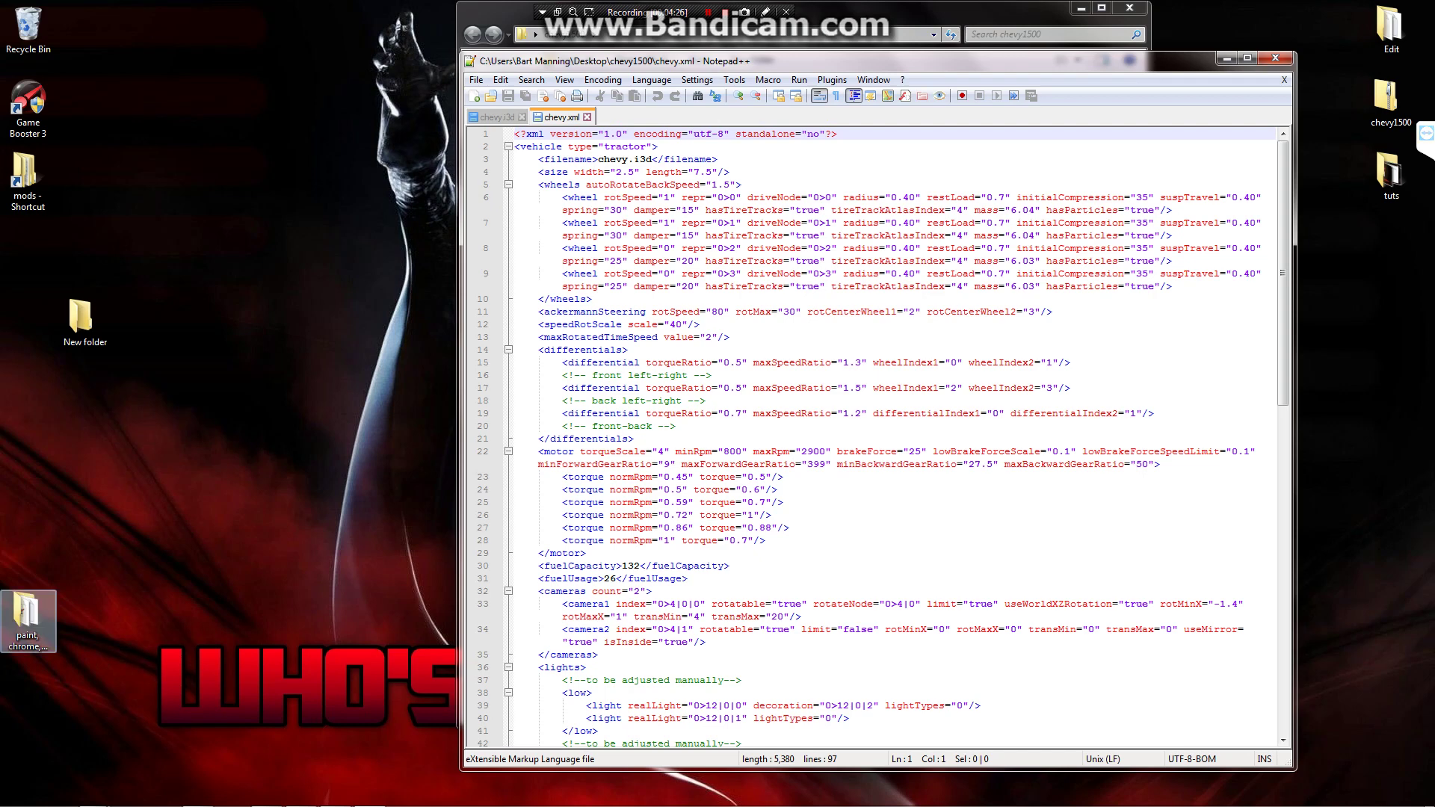
double_click(27, 619)
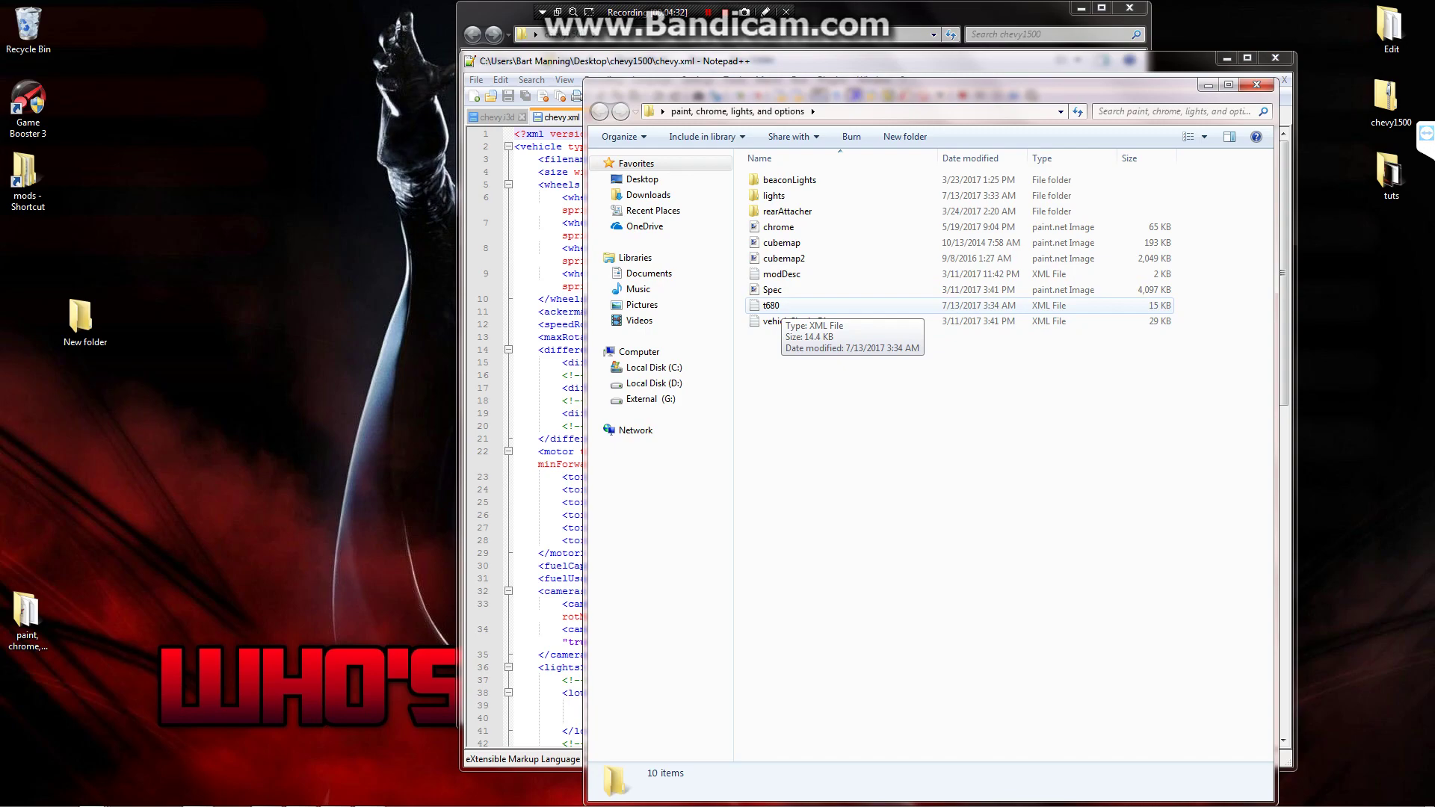
double_click(772, 306)
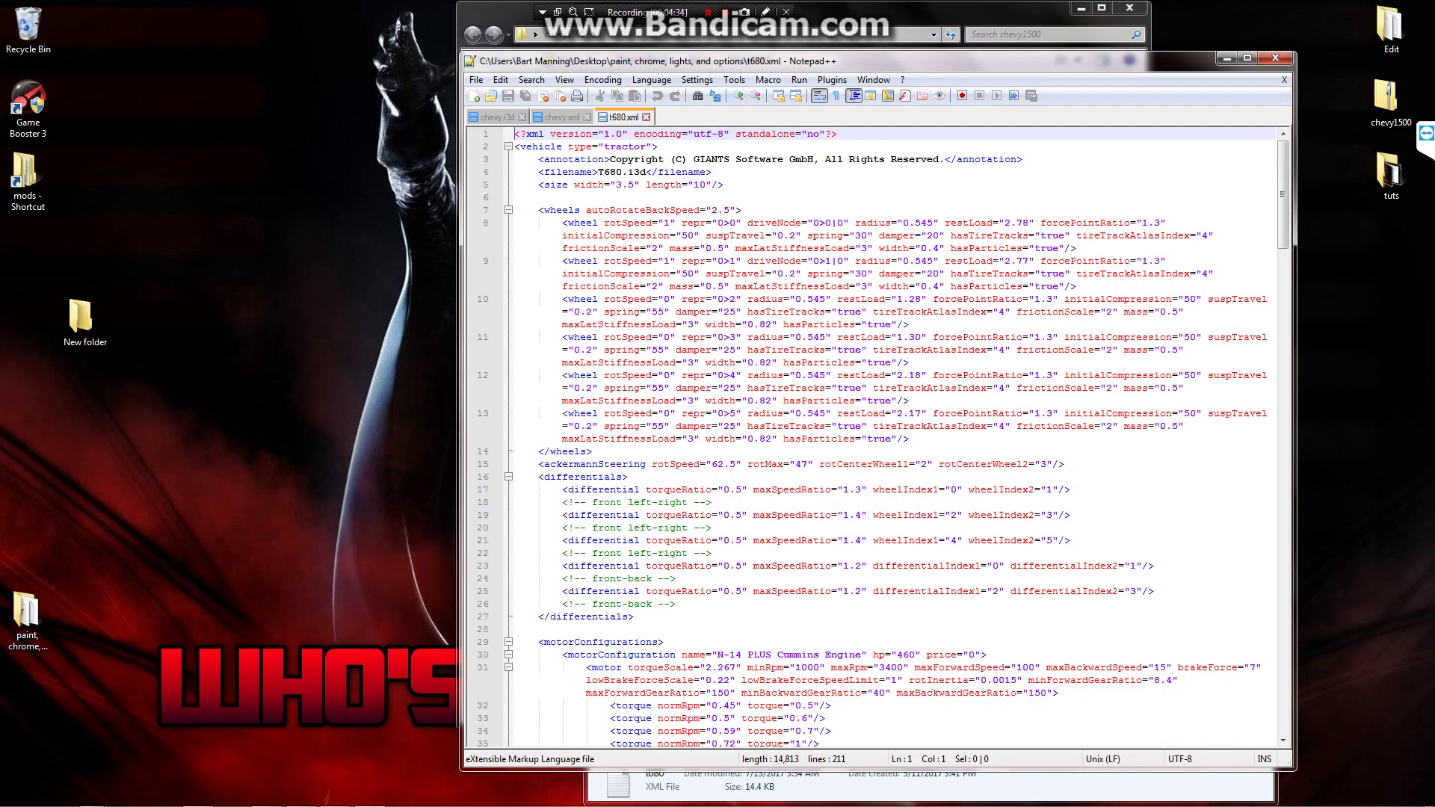
Copy the whole baseColorConfigurations block near the end of t680.xml and close the text editor and the source folder.
left_click(616, 426)
scroll(616, 426, "down", 20)
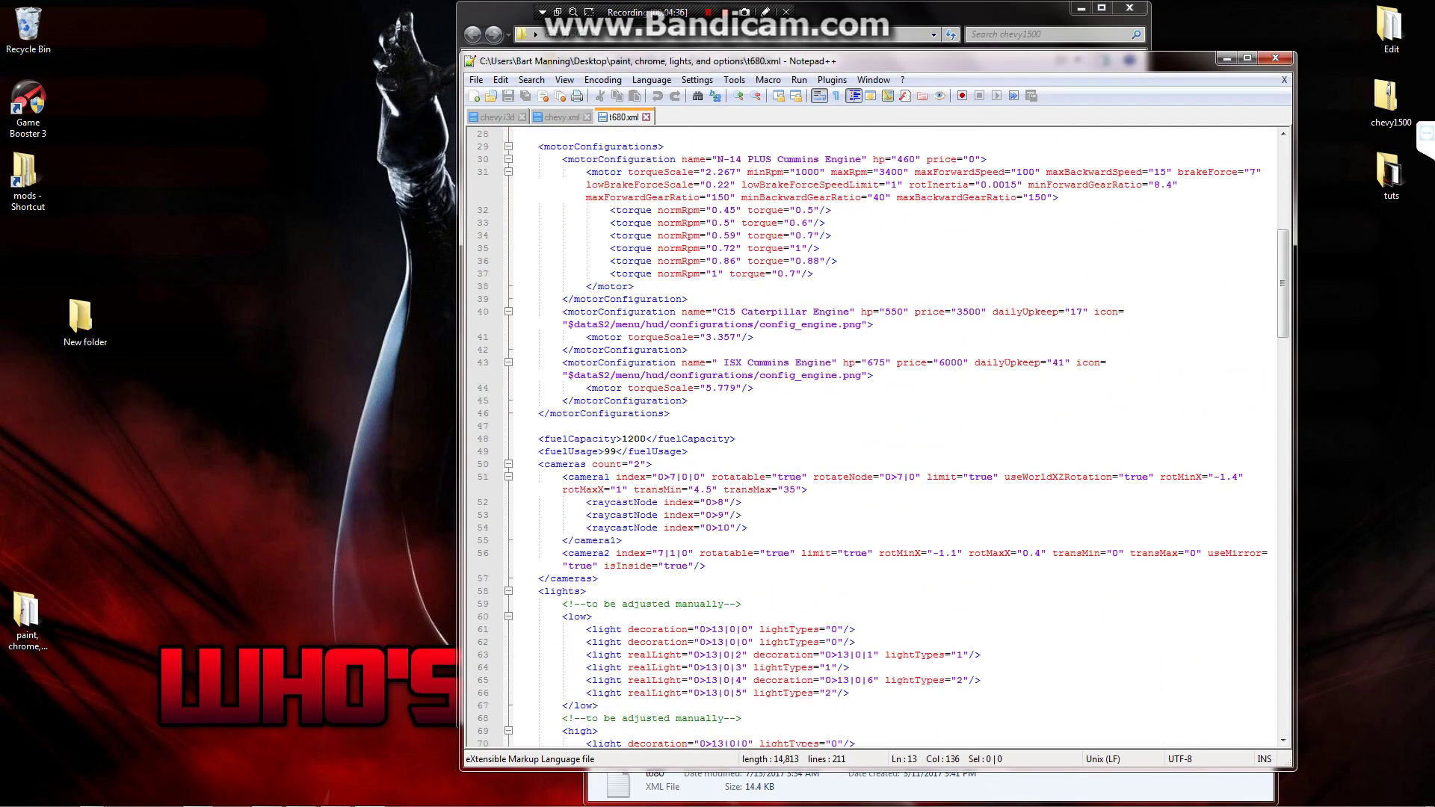
scroll(880, 437, "down", 20)
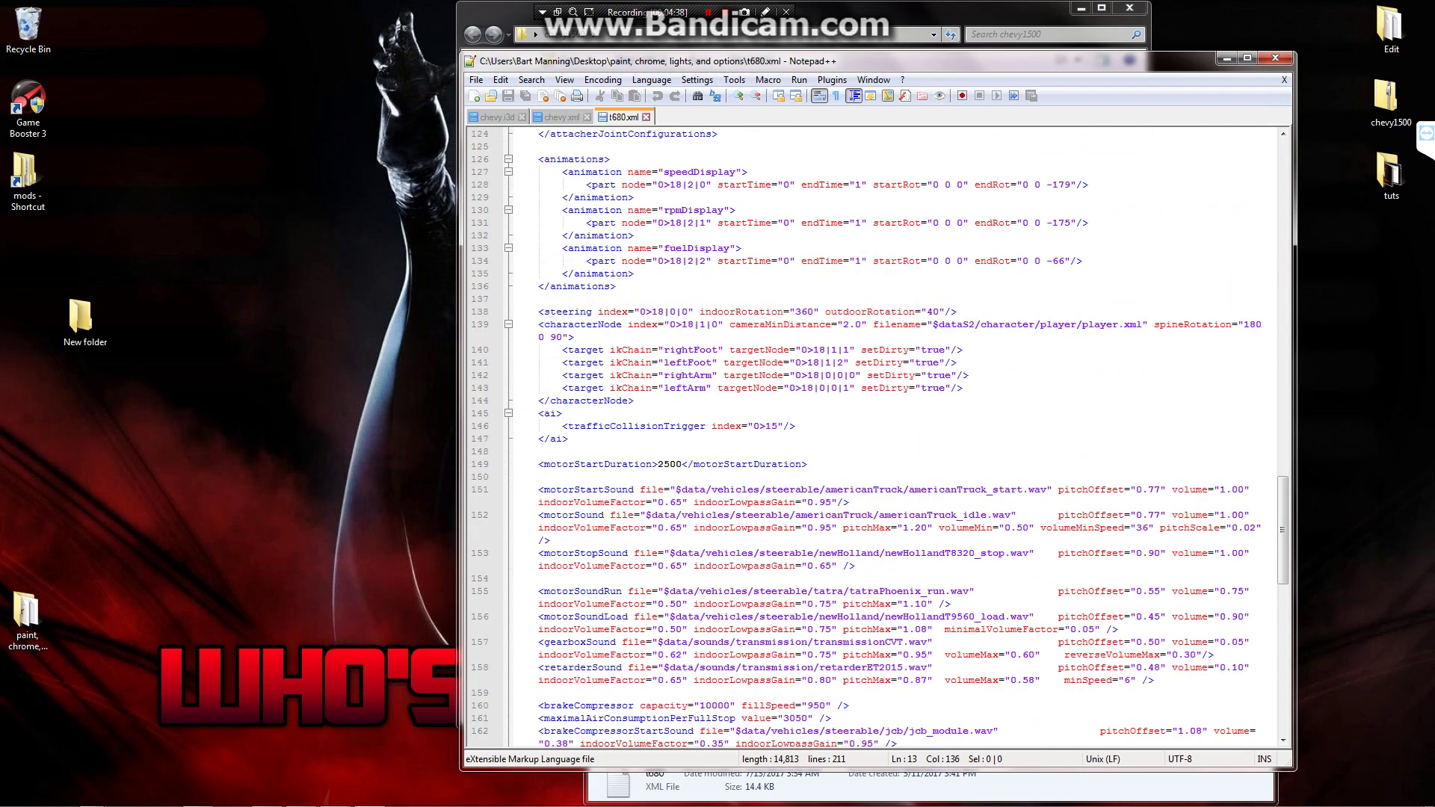
scroll(879, 438, "down", 15)
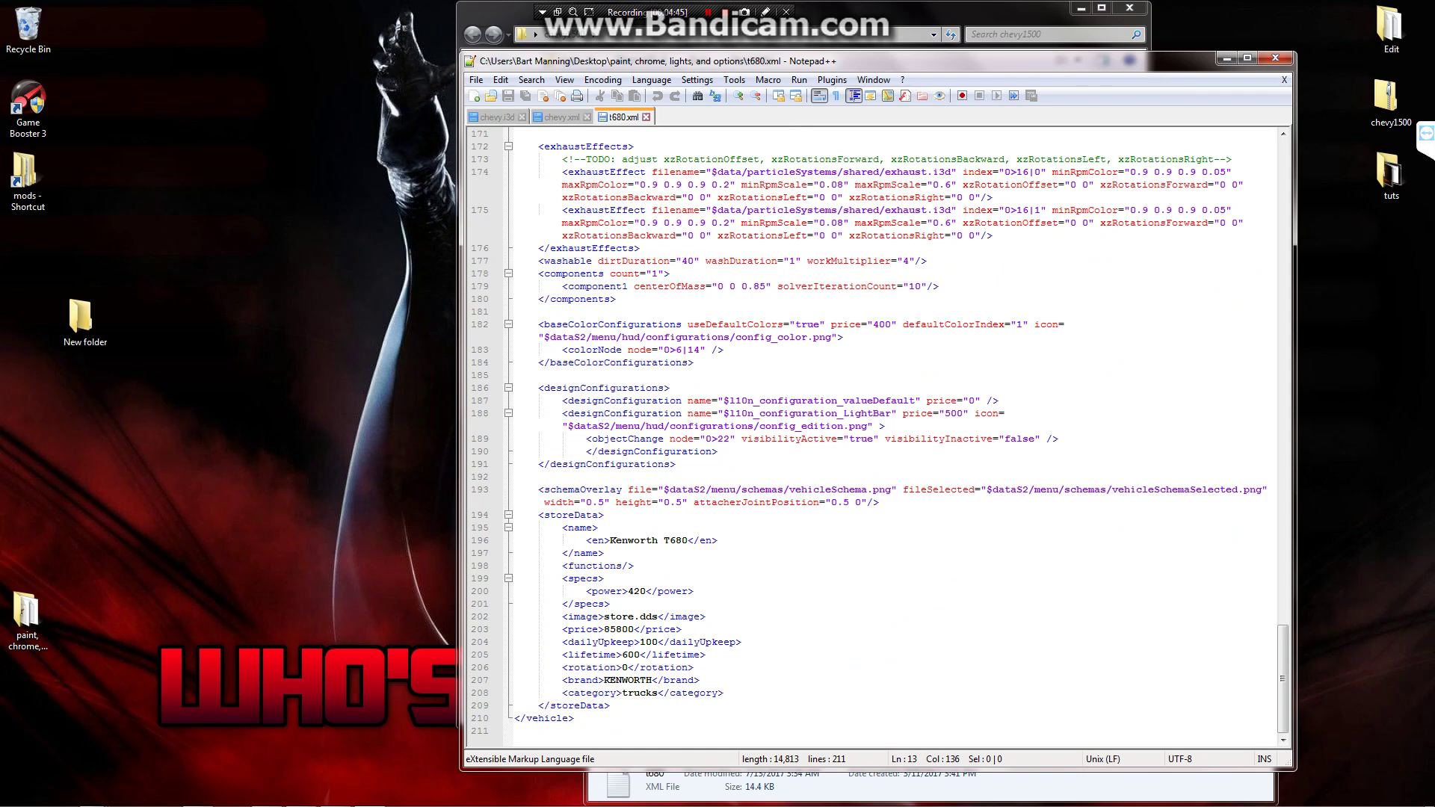
left_click_drag(538, 325, 694, 363)
key("ctrl+c")
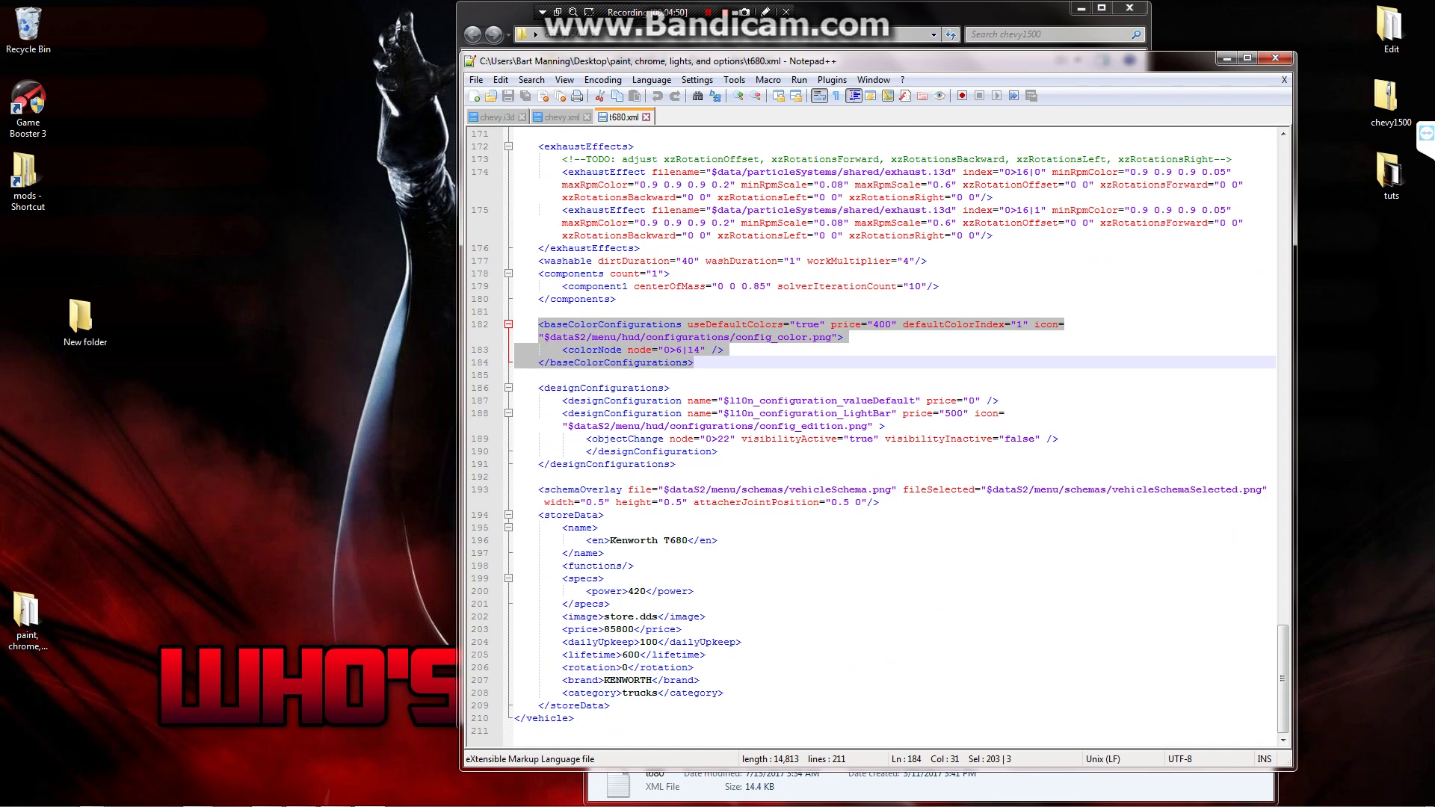
right_click(649, 324)
left_click(673, 355)
left_click(1276, 57)
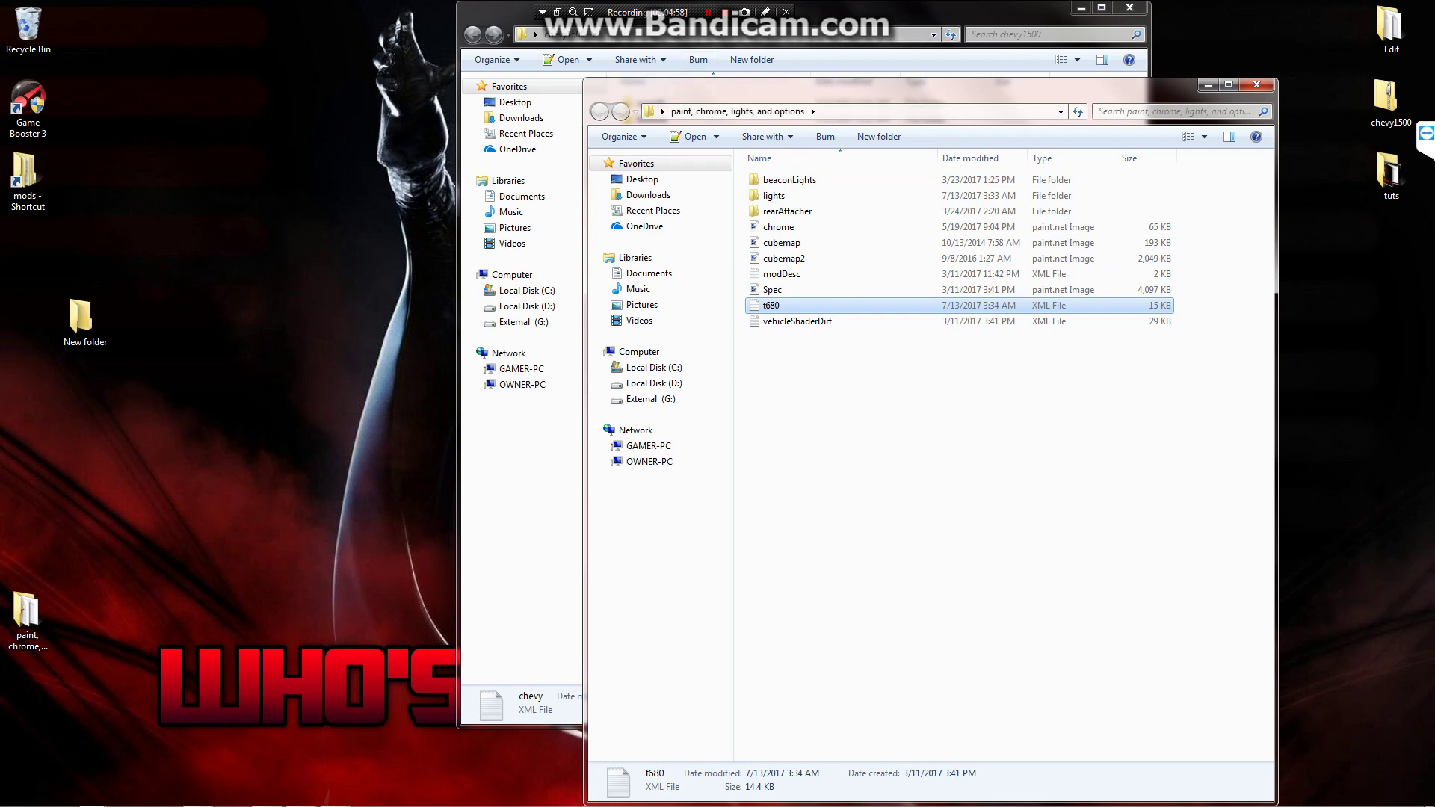
left_click(1257, 85)
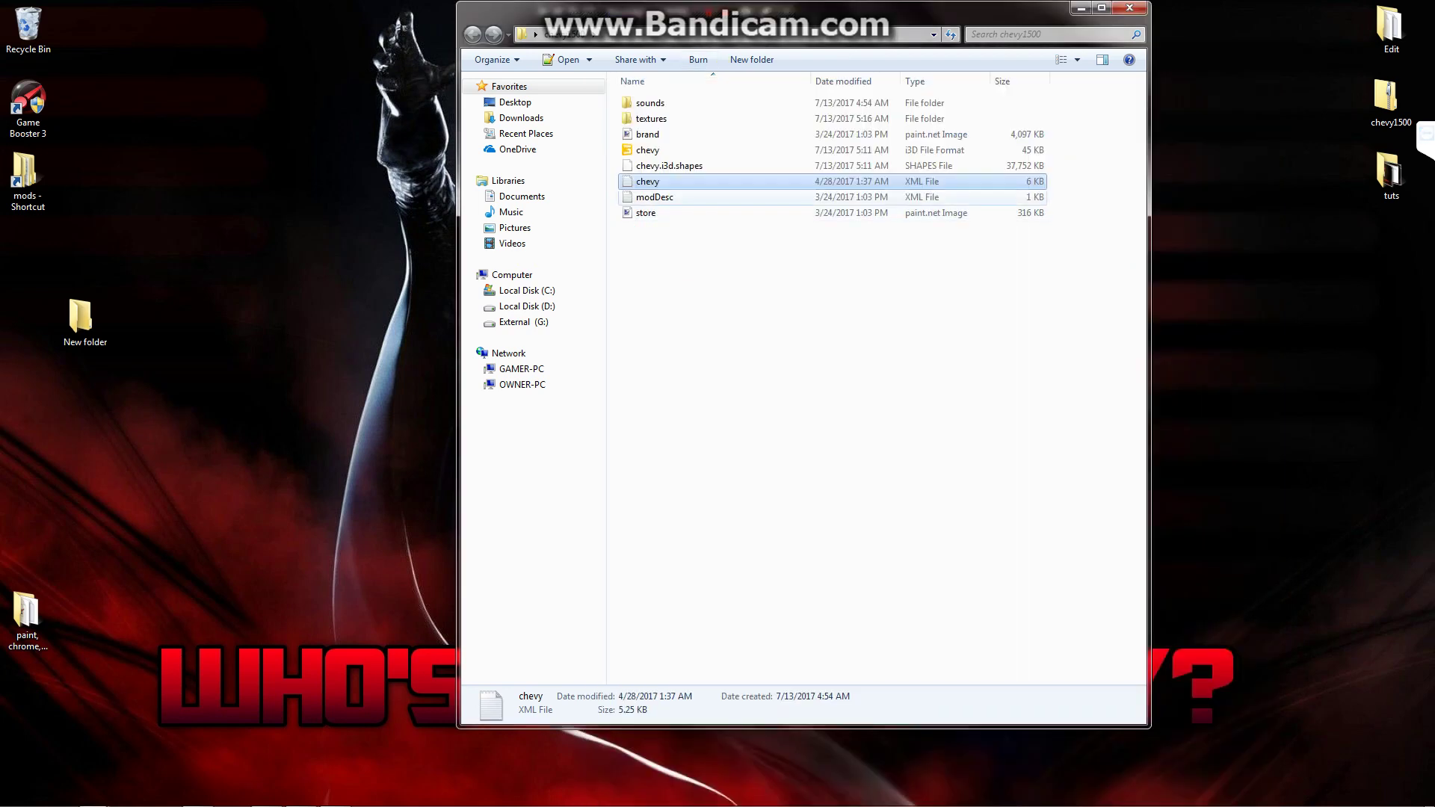
Reopen chevy.xml and paste the baseColorConfigurations block between the components and schemaOverlay entries, separated by blank lines.
double_click(649, 182)
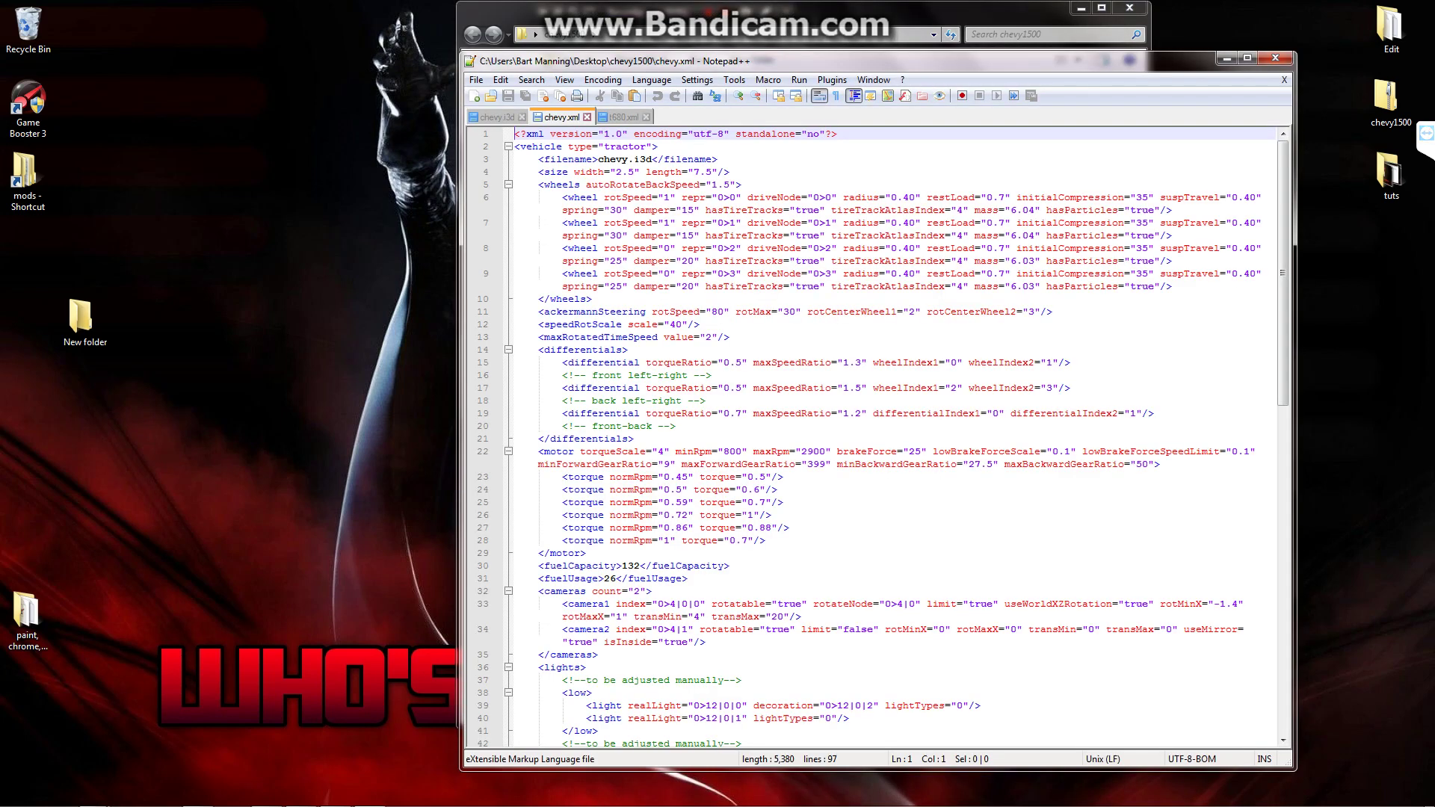
left_click(687, 566)
scroll(688, 566, "down", 20)
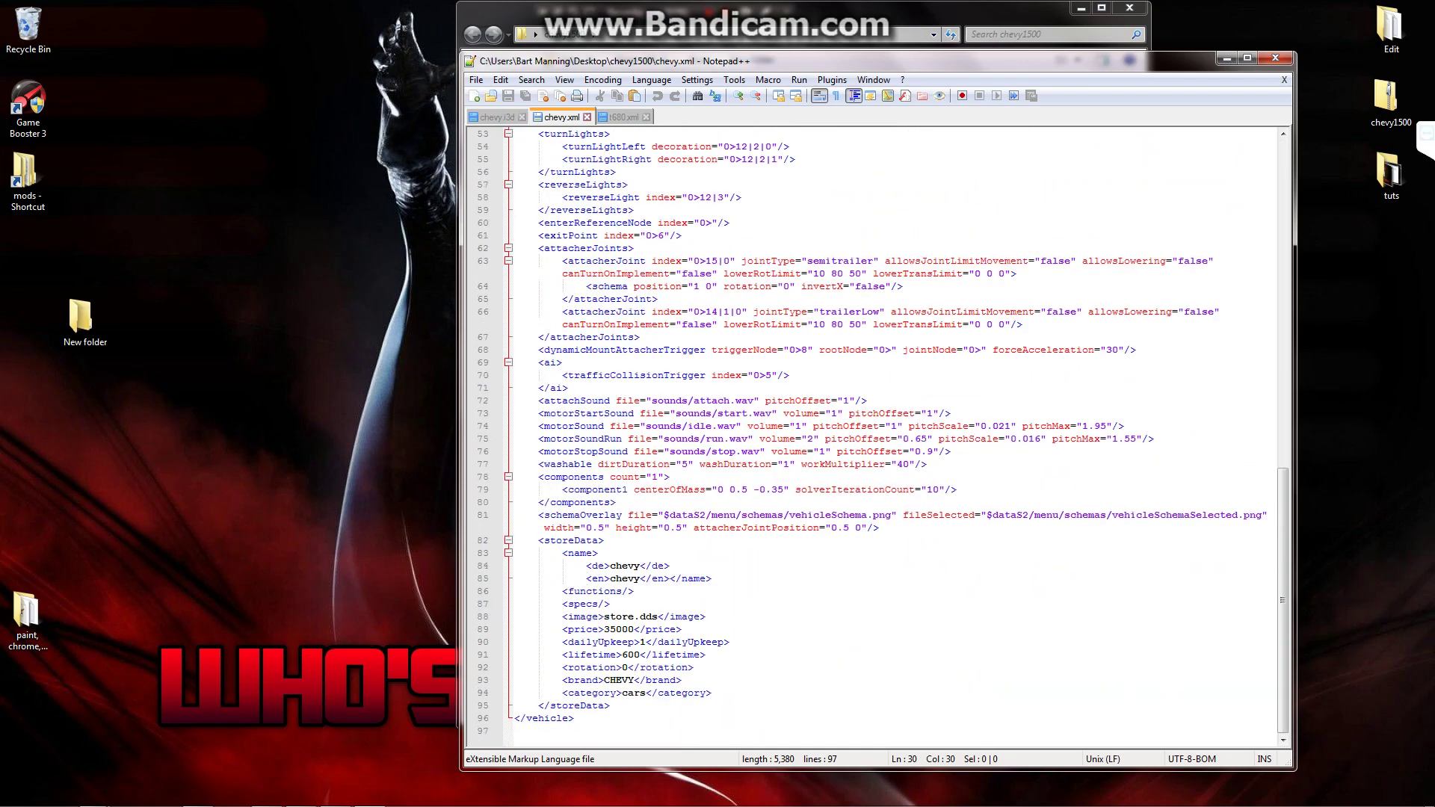
left_click(618, 502)
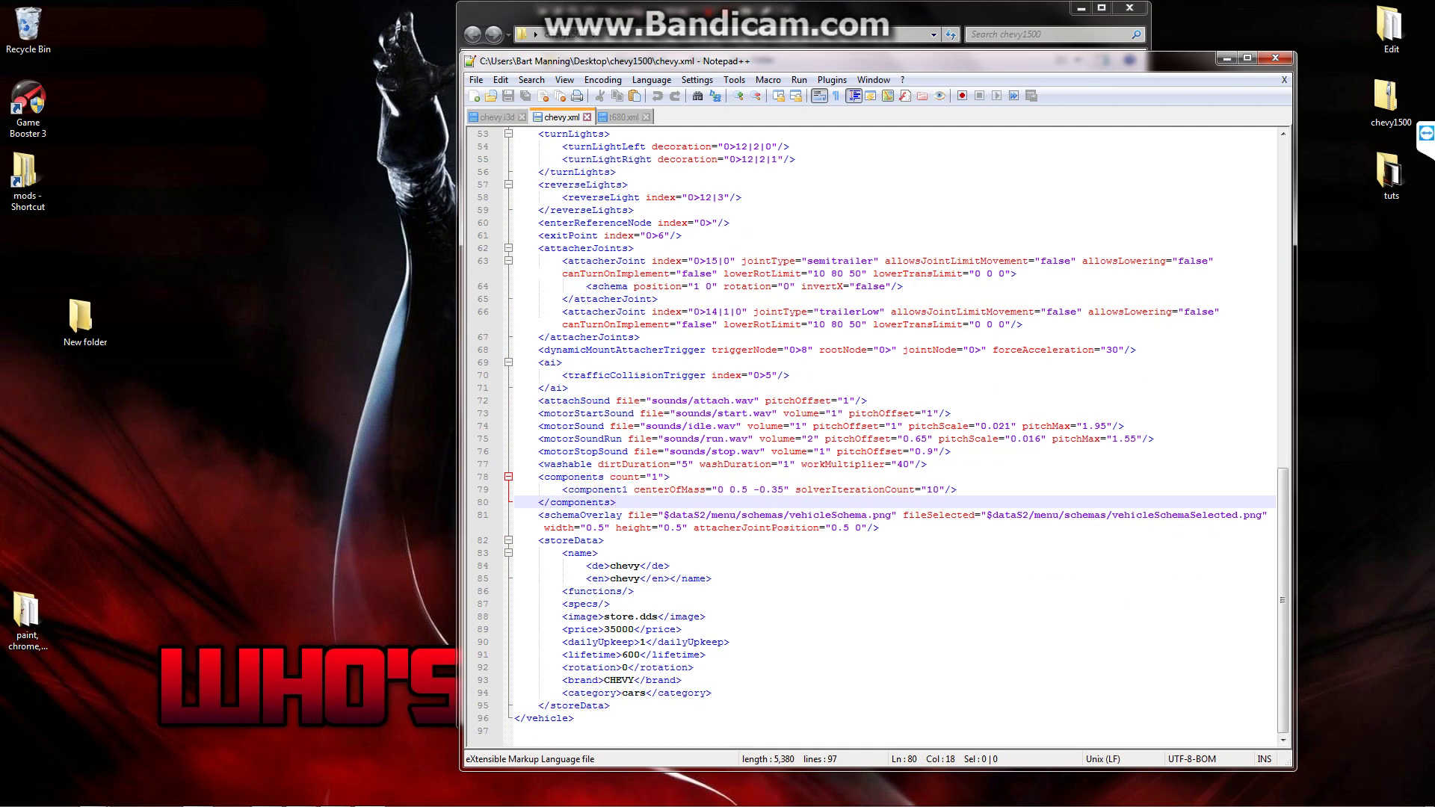
key("Return")
key("Return")
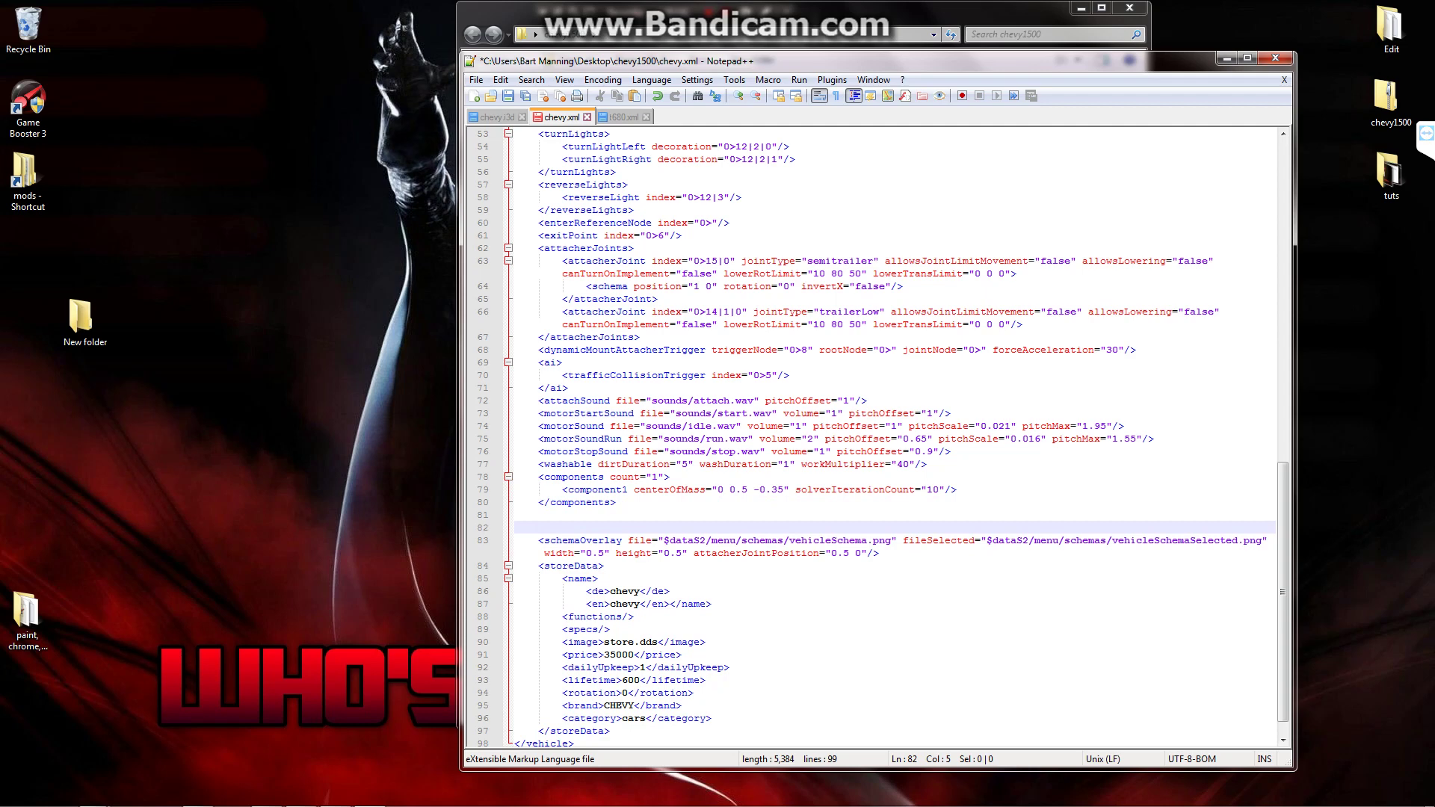
right_click(624, 210)
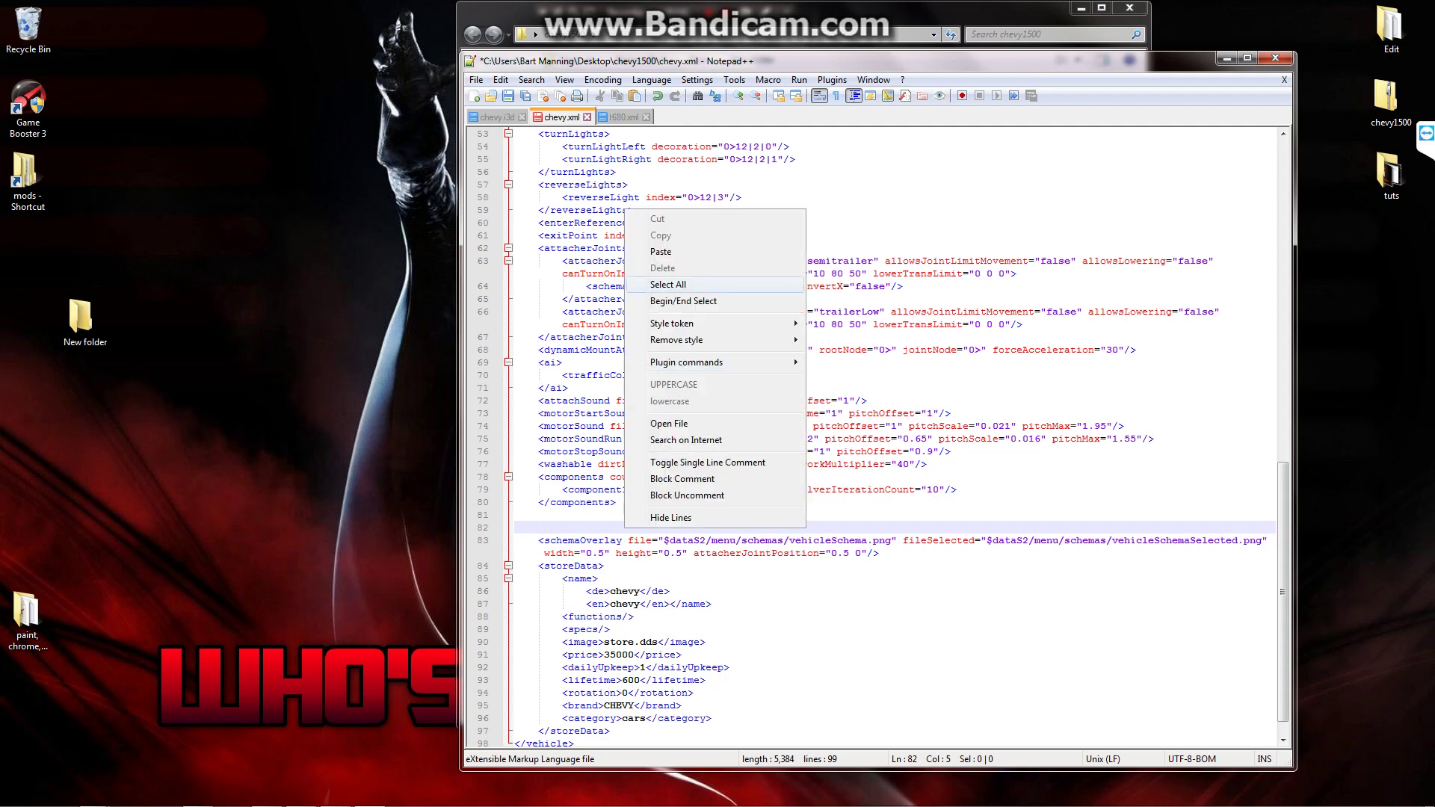
left_click(661, 251)
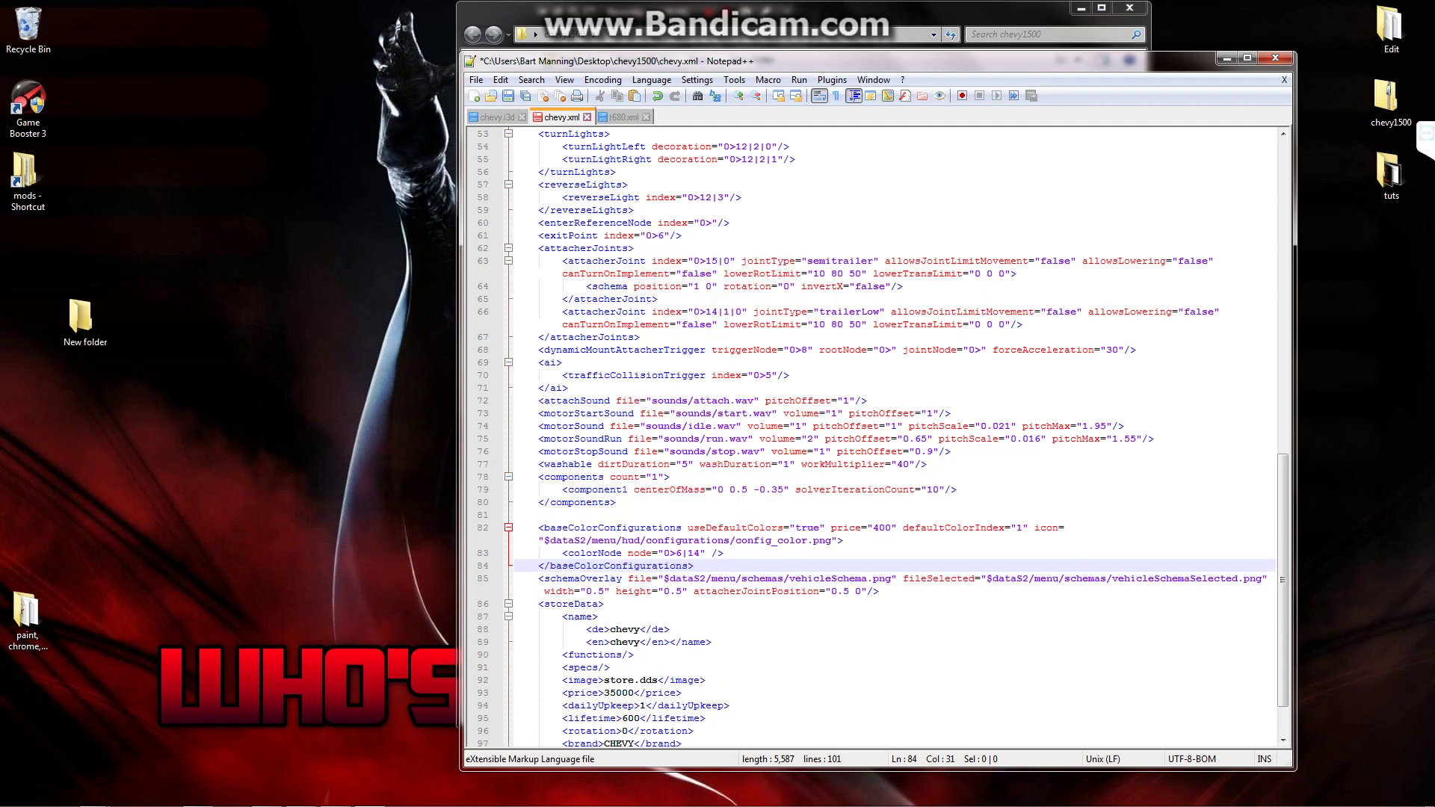
key("Return")
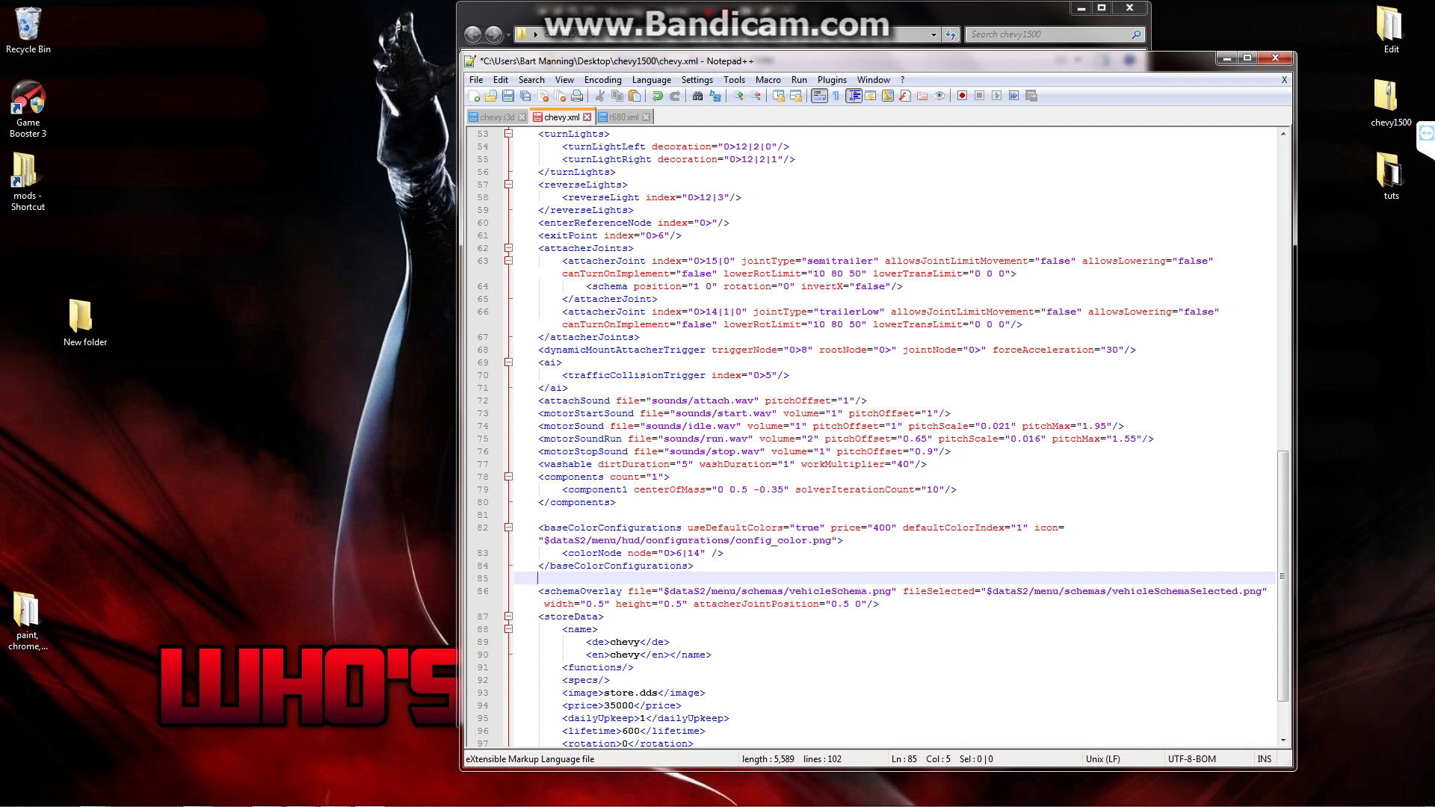
Switch to GIANTS Editor, copy the index path of body_02, and return to chevy.xml.
left_click_drag(664, 553, 699, 553)
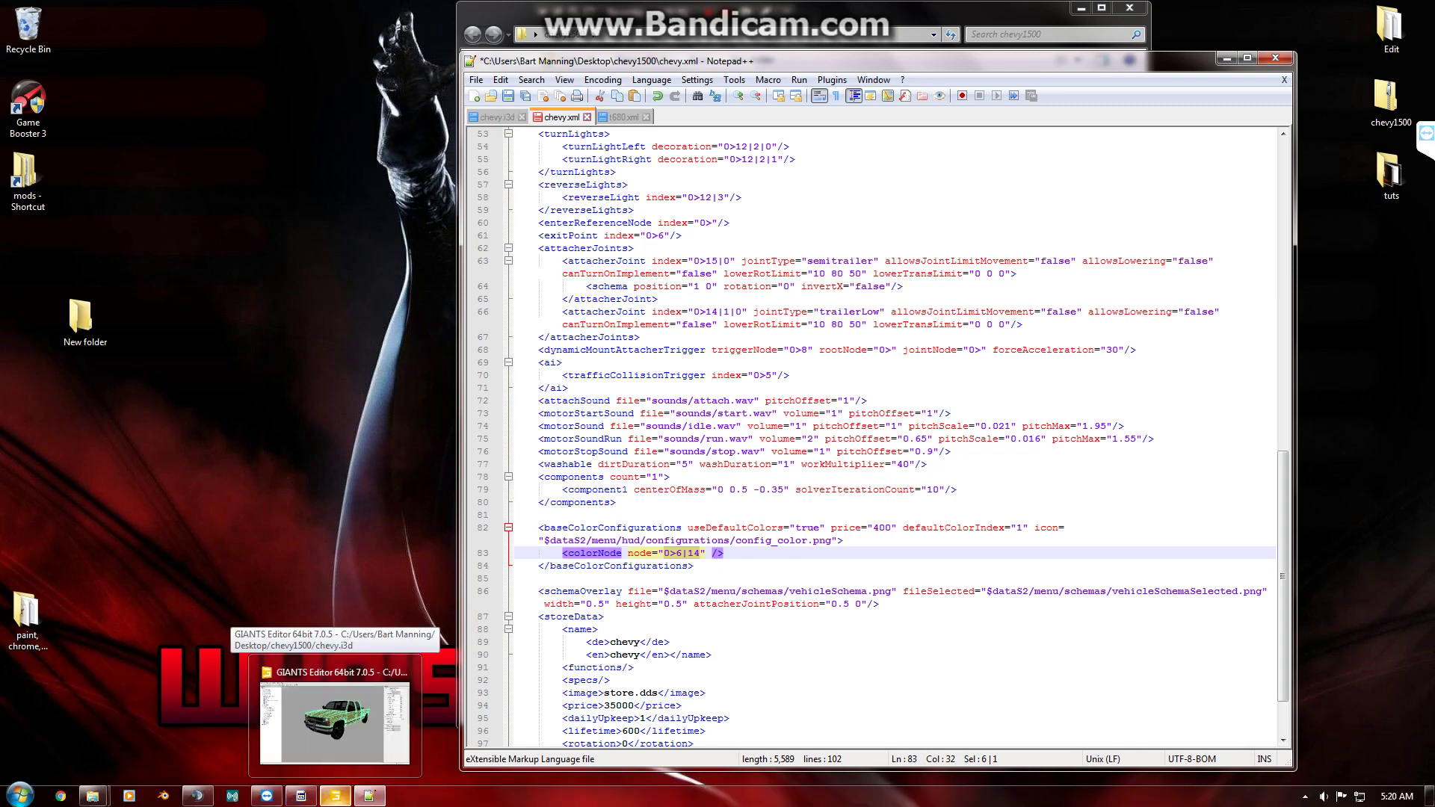
left_click(336, 797)
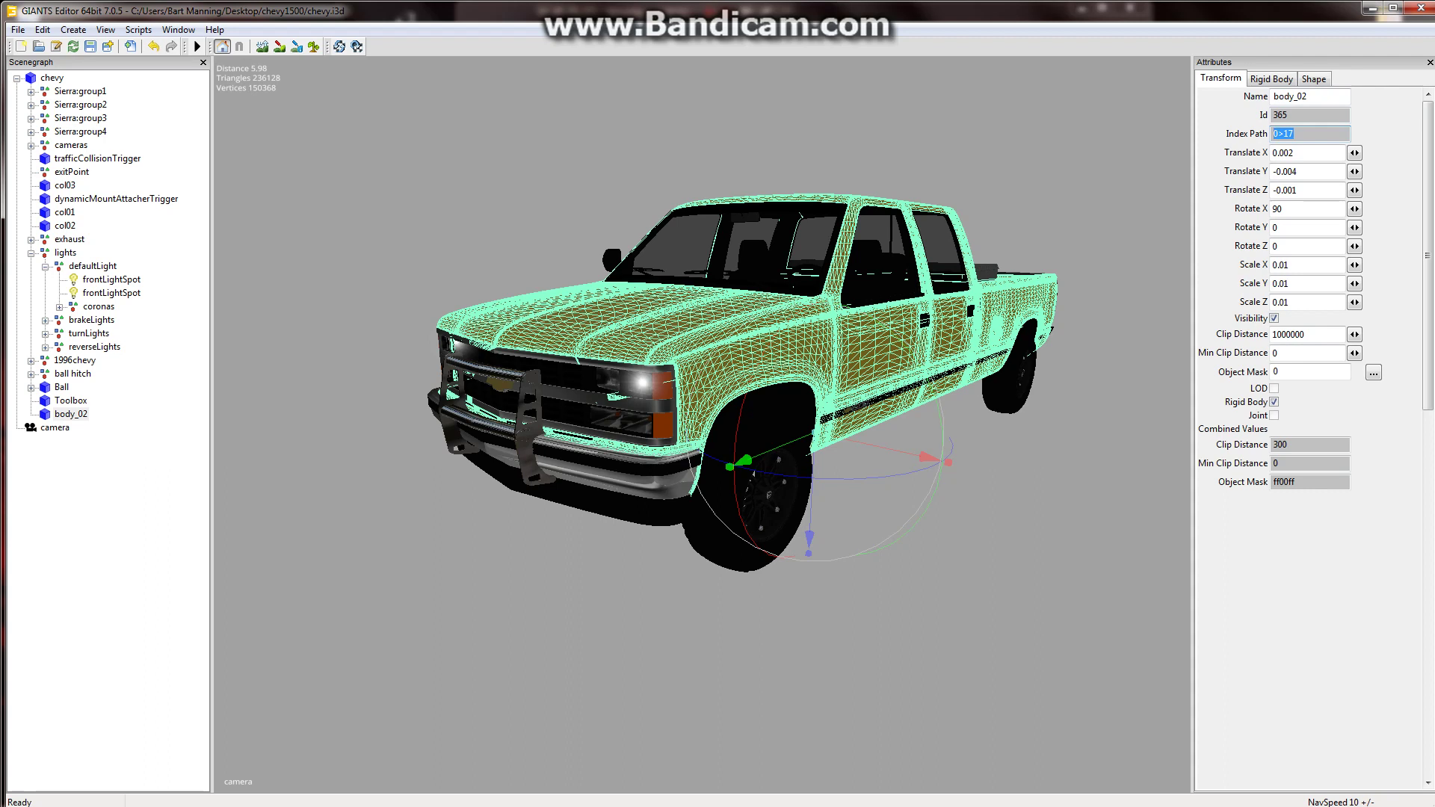
right_click(1283, 132)
left_click(1277, 182)
left_click(1372, 9)
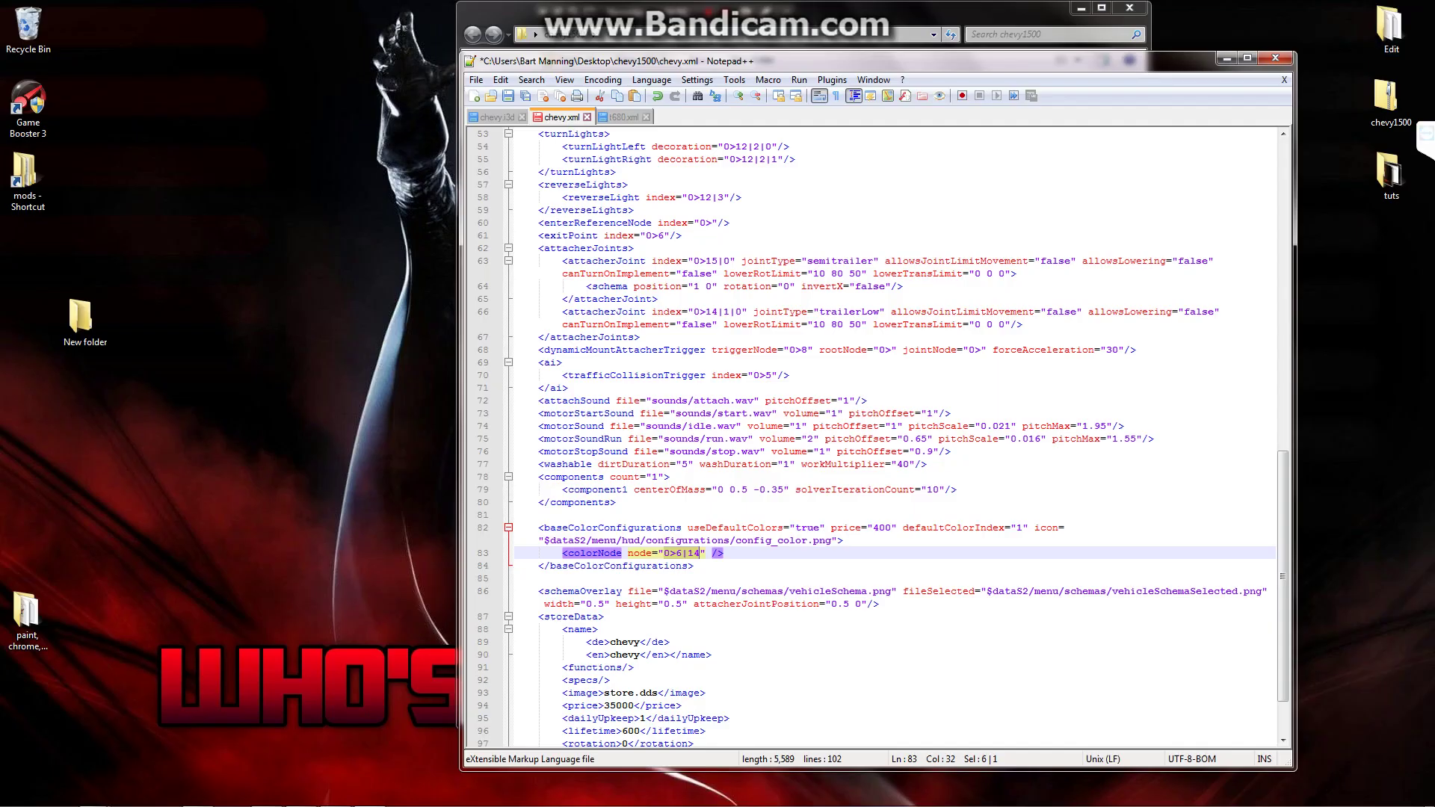
Replace the colorNode node value in the baseColorConfigurations block with the copied index path 0>17.
left_click(694, 554)
left_click_drag(699, 553, 664, 553)
right_click(664, 553)
left_click(702, 277)
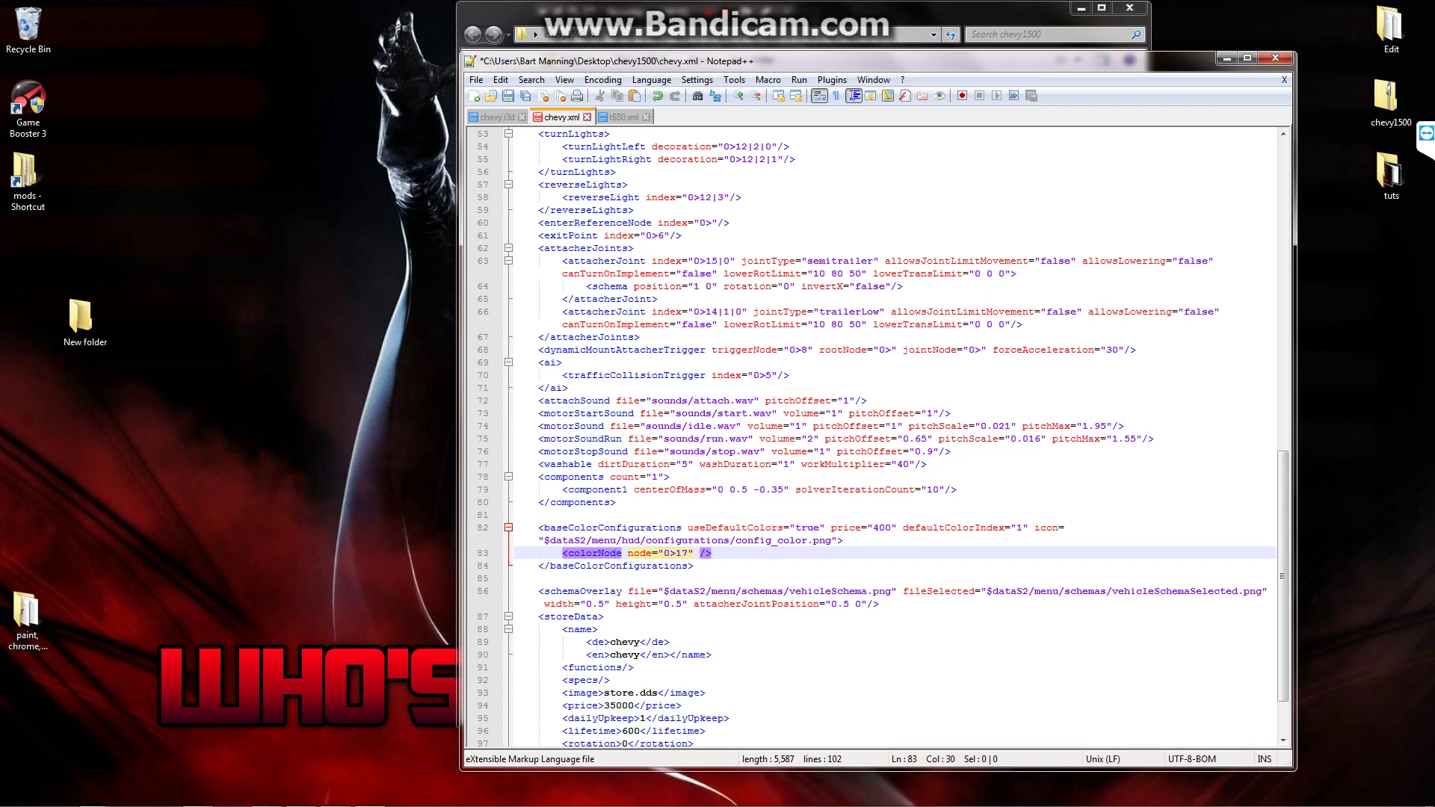
Duplicate the colorNode line with node 0>17 onto a new line directly below it.
left_click_drag(556, 553, 712, 553)
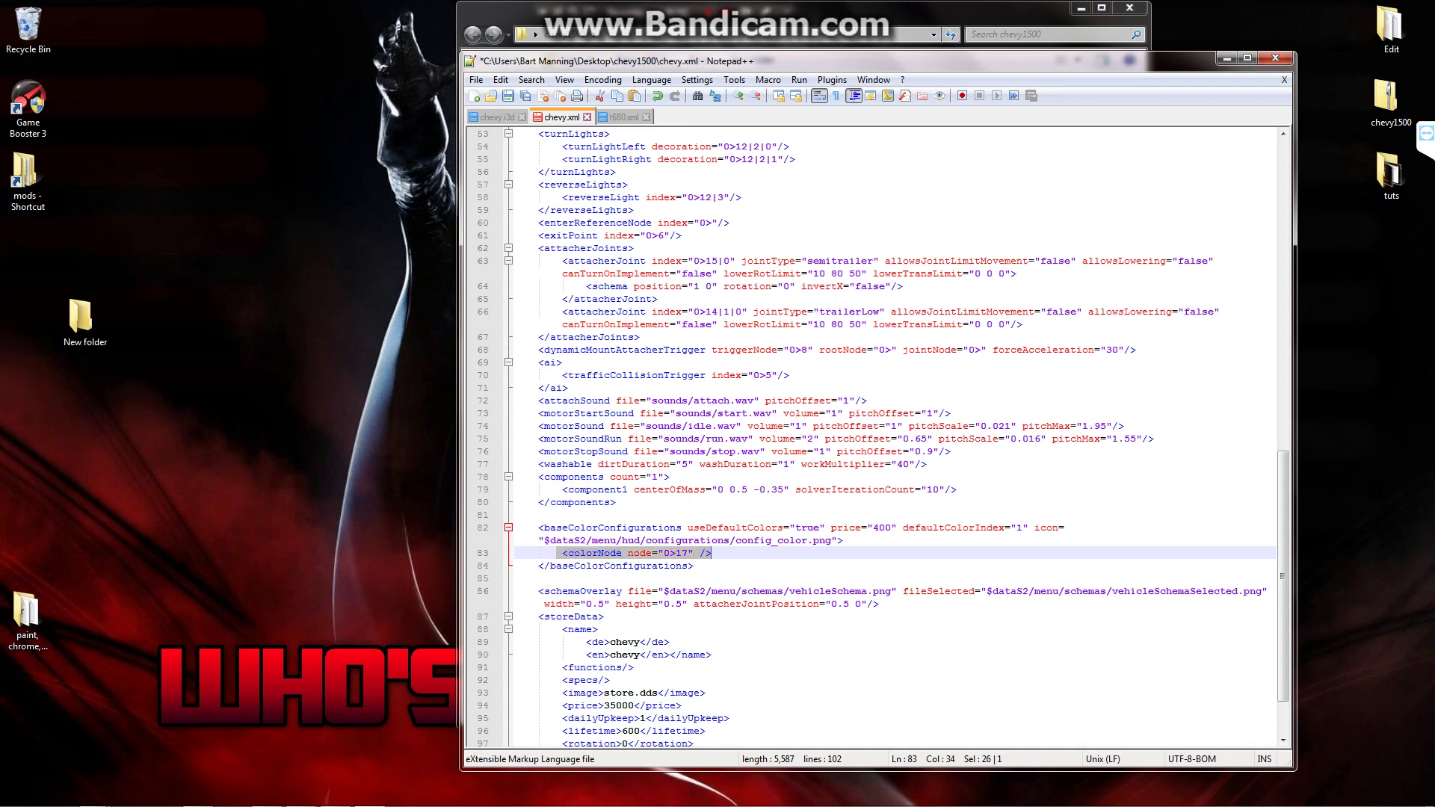
right_click(702, 555)
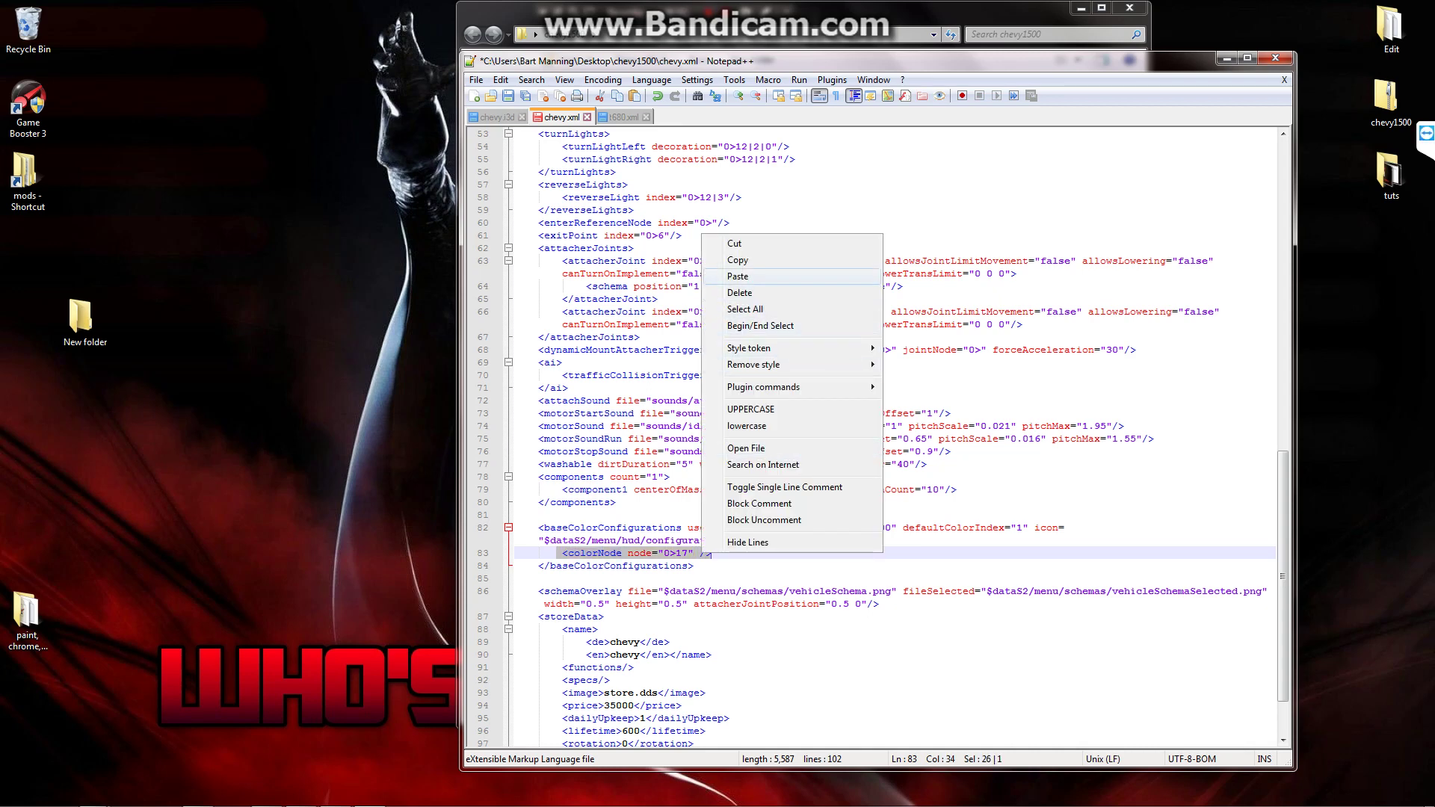
left_click(738, 260)
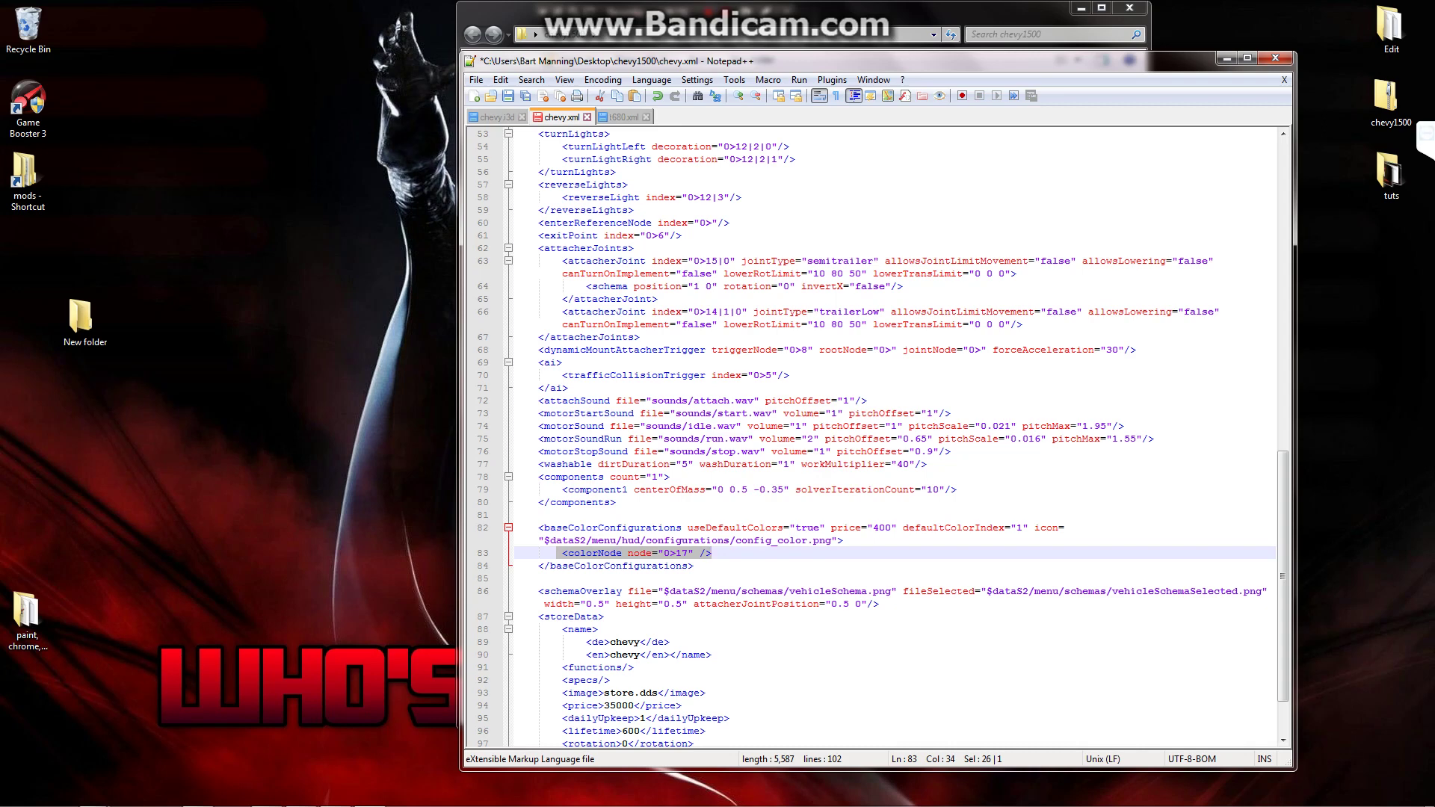
left_click(713, 554)
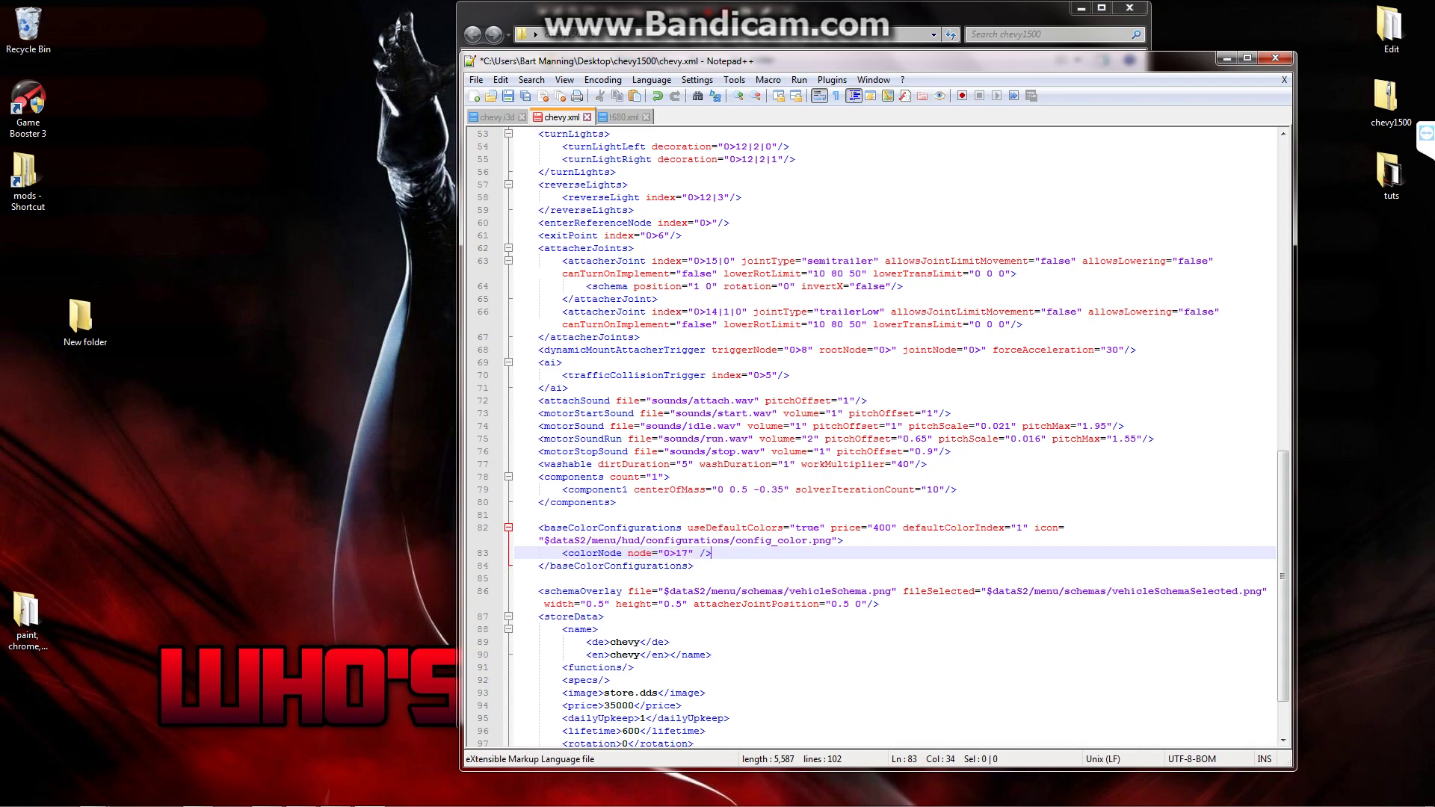
key("Return")
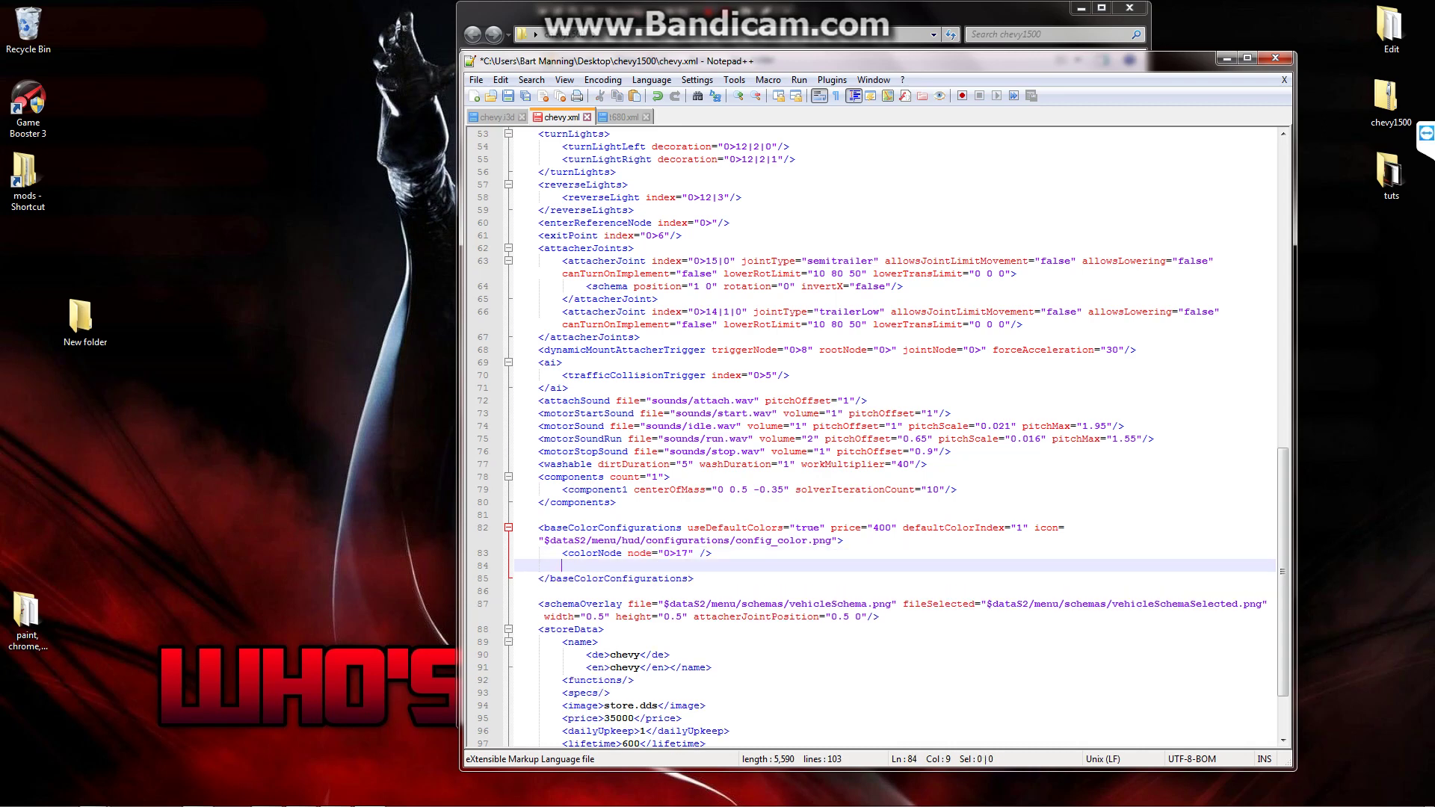
right_click(695, 566)
left_click(729, 290)
key("BackSpace")
Delete the duplicated colorNode line along with its line break.
left_click_drag(712, 566, 516, 568)
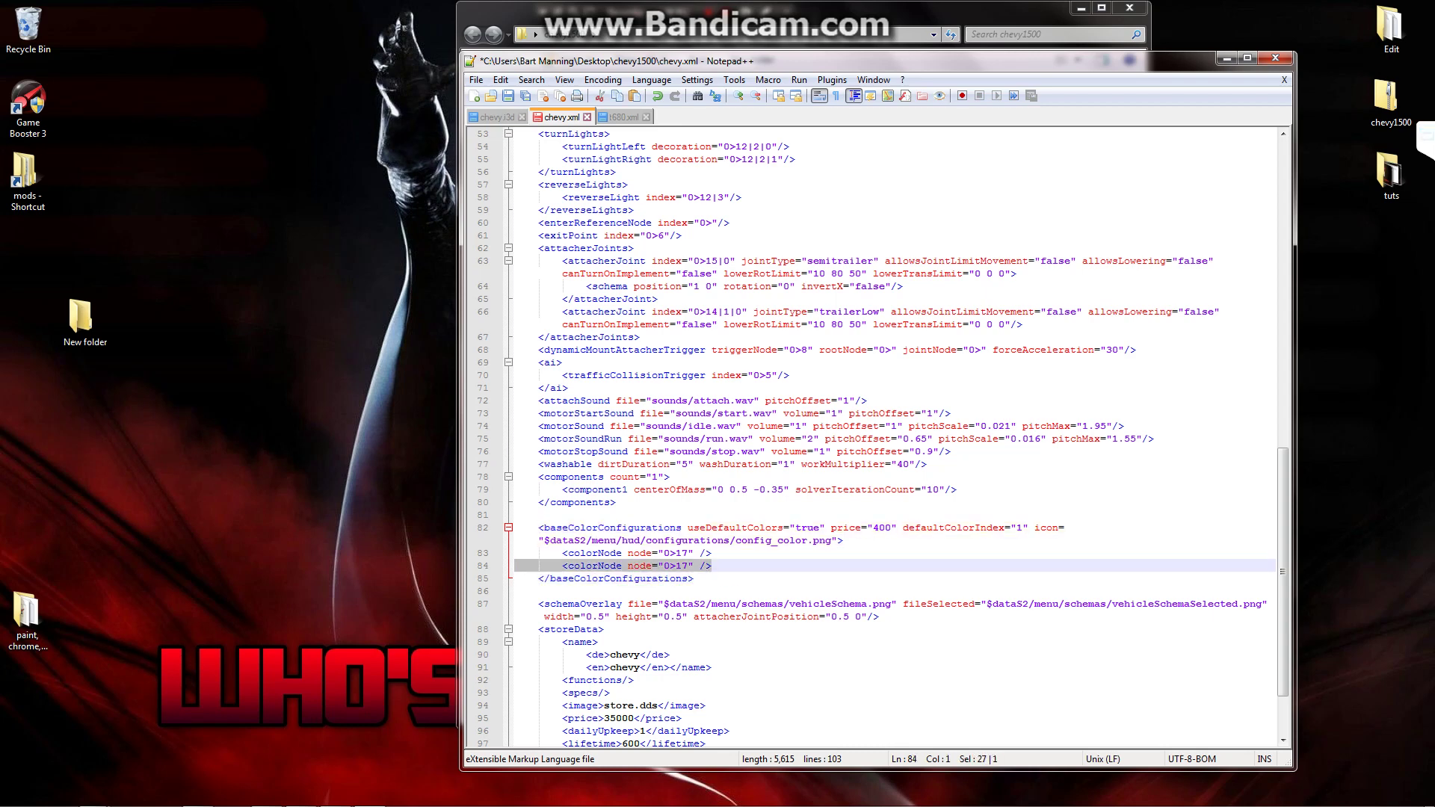
key("BackSpace")
key("BackSpace")
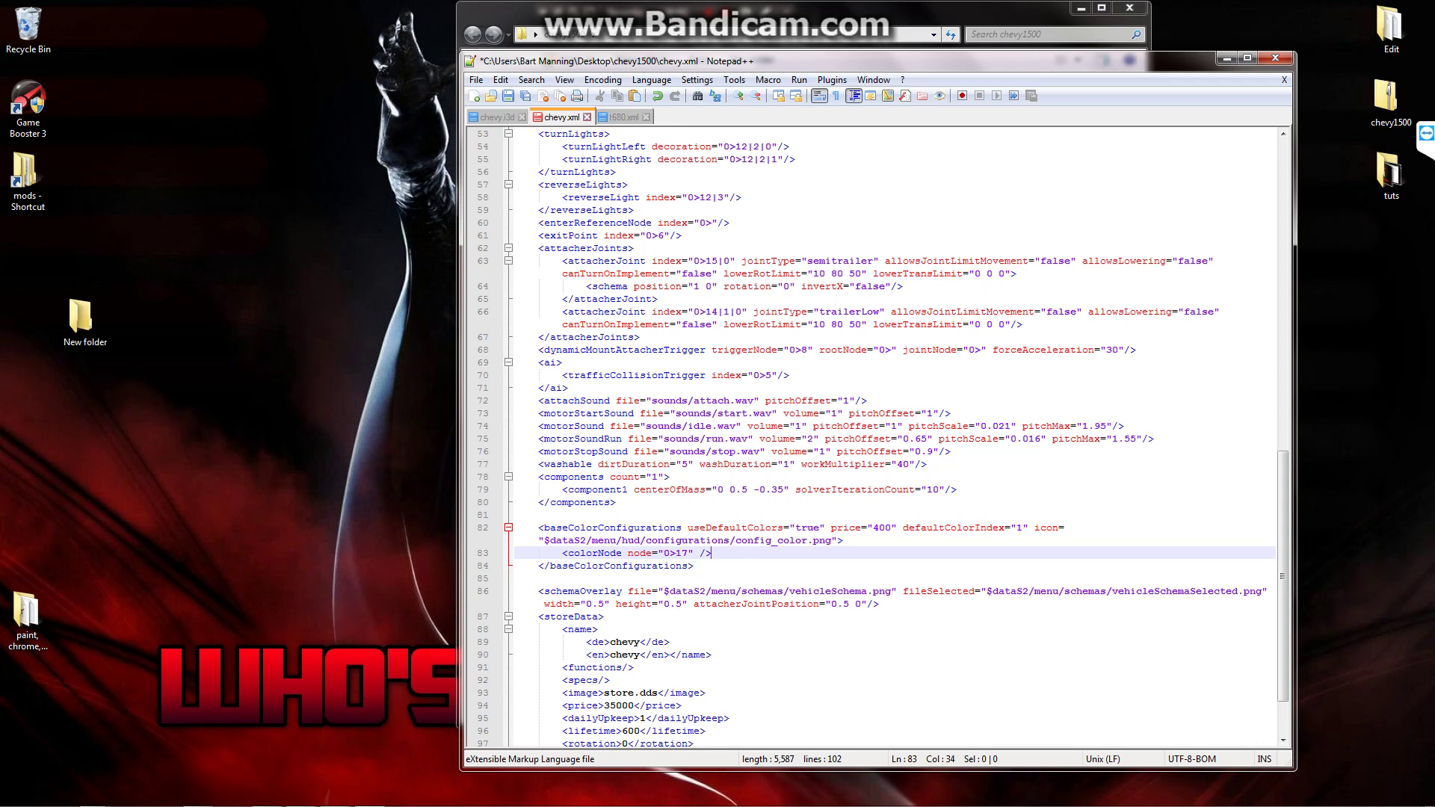
Bring the chevy1500 folder window in front of the text editor.
left_click_drag(897, 13, 896, 40)
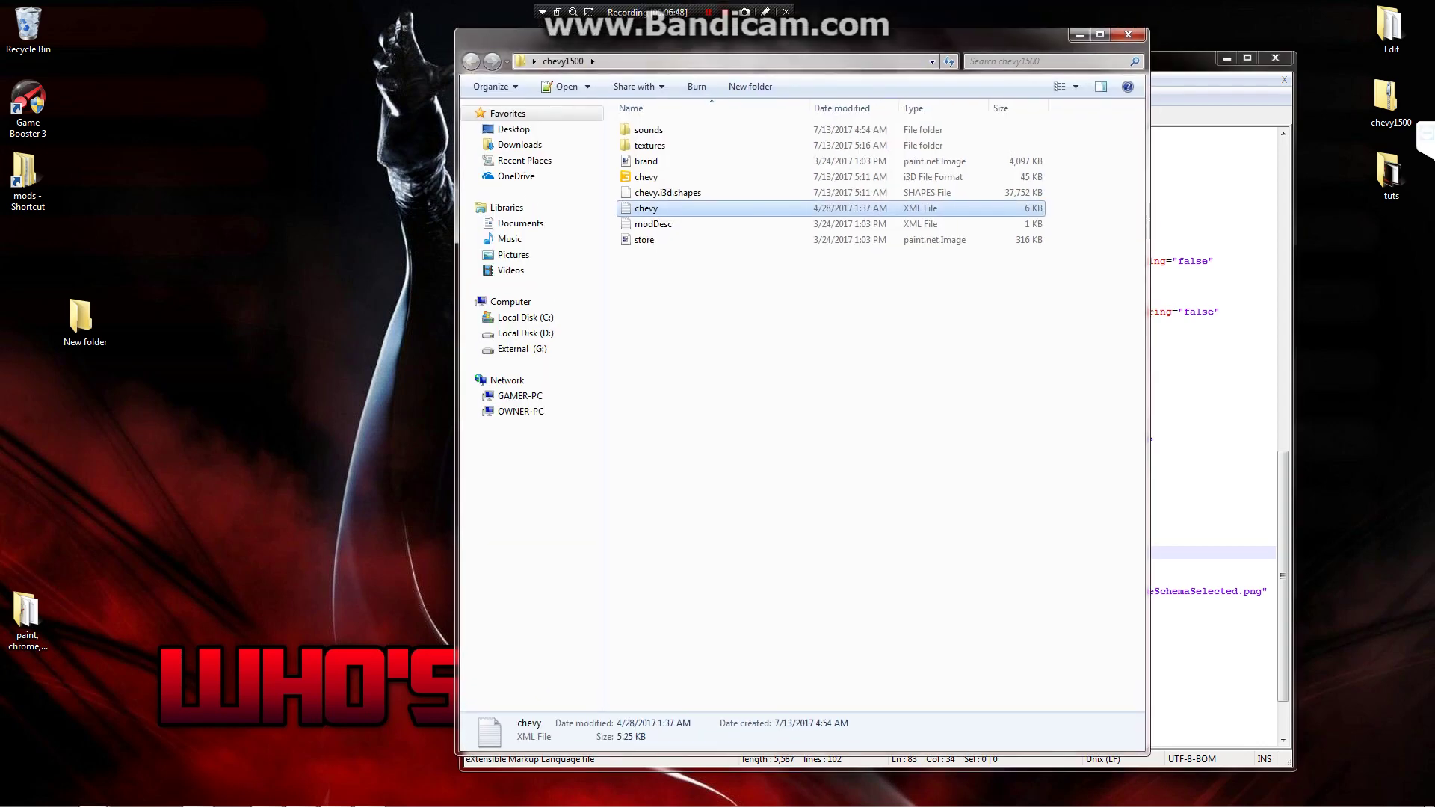